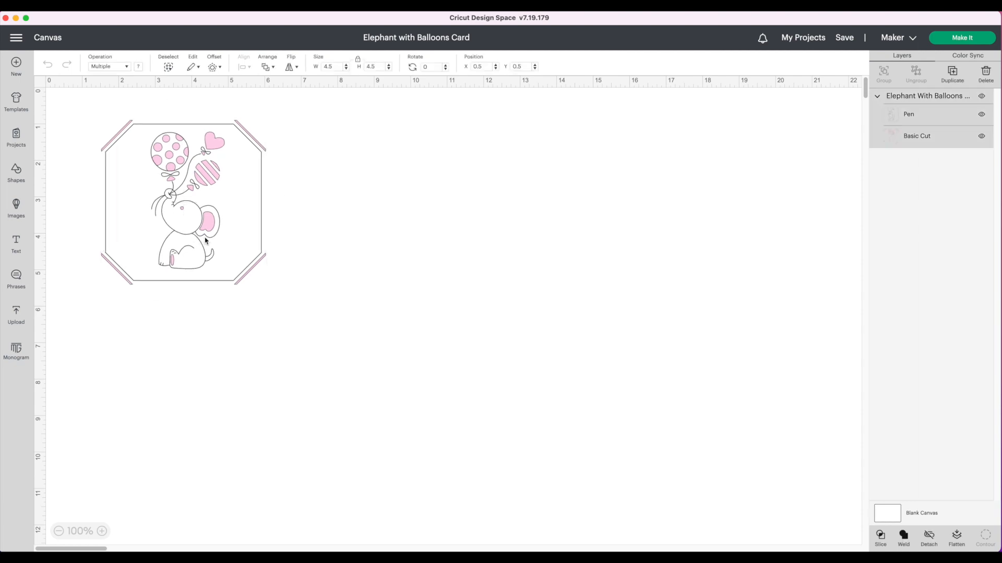
# Move the elephant card design toward the middle of the canvas and detach its pen and cut layers
pyautogui.click(535, 345)
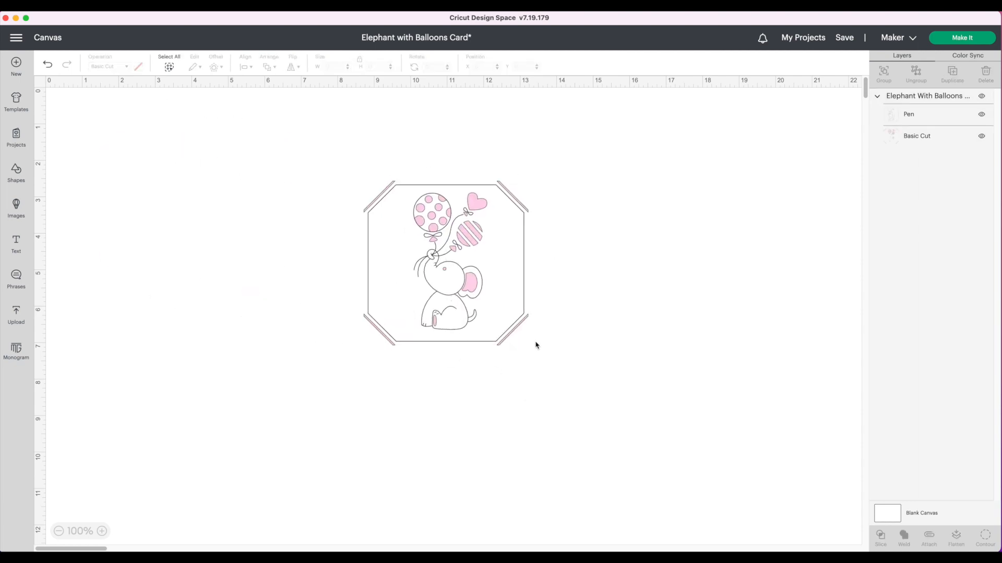
pyautogui.click(450, 287)
pyautogui.rightClick(450, 286)
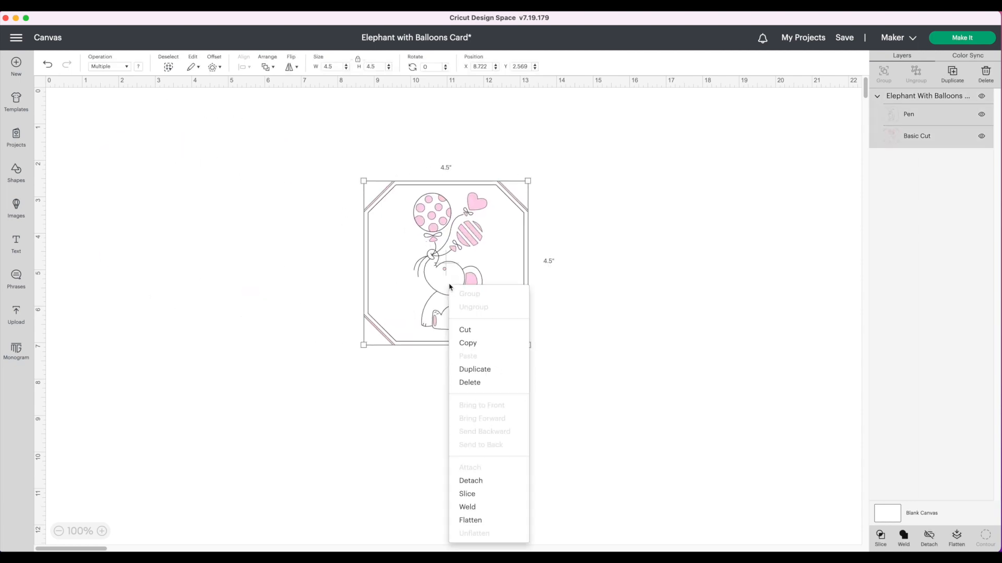
pyautogui.click(470, 480)
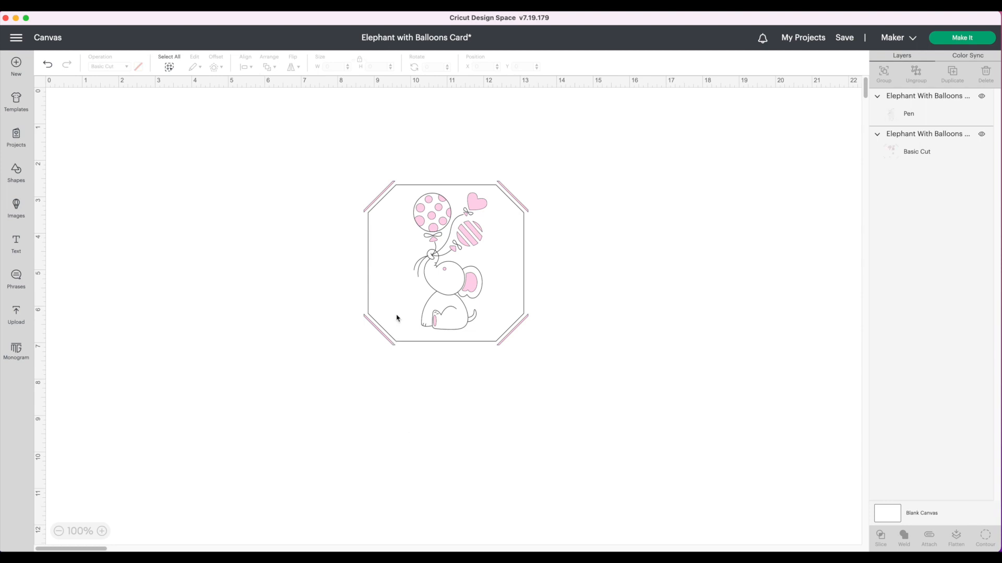
# Hide the four diagonal corner-slit contours of the pink Basic Cut layer, keeping the balloon and elephant pieces
pyautogui.click(394, 347)
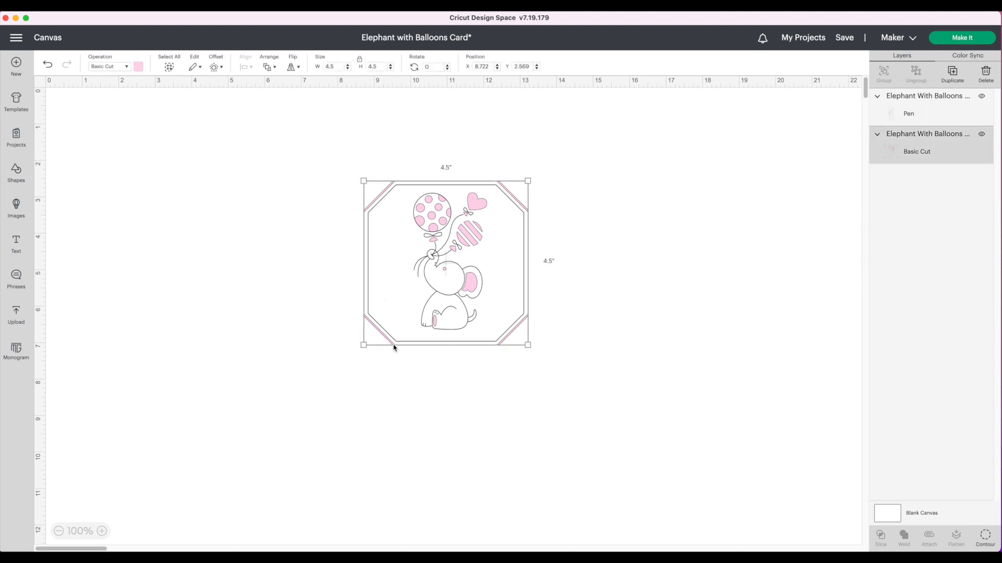
pyautogui.click(985, 537)
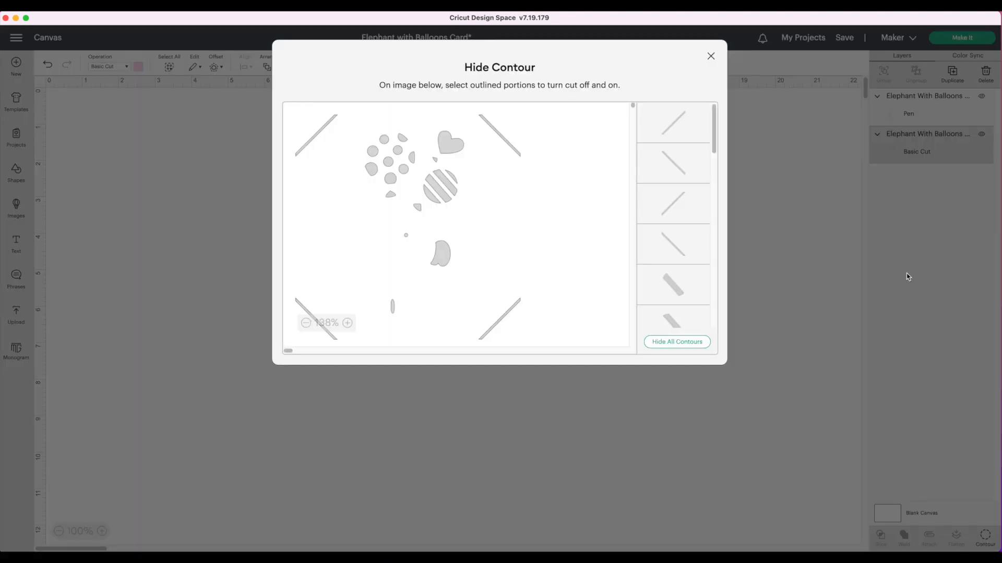
pyautogui.click(665, 130)
pyautogui.click(666, 164)
pyautogui.click(670, 210)
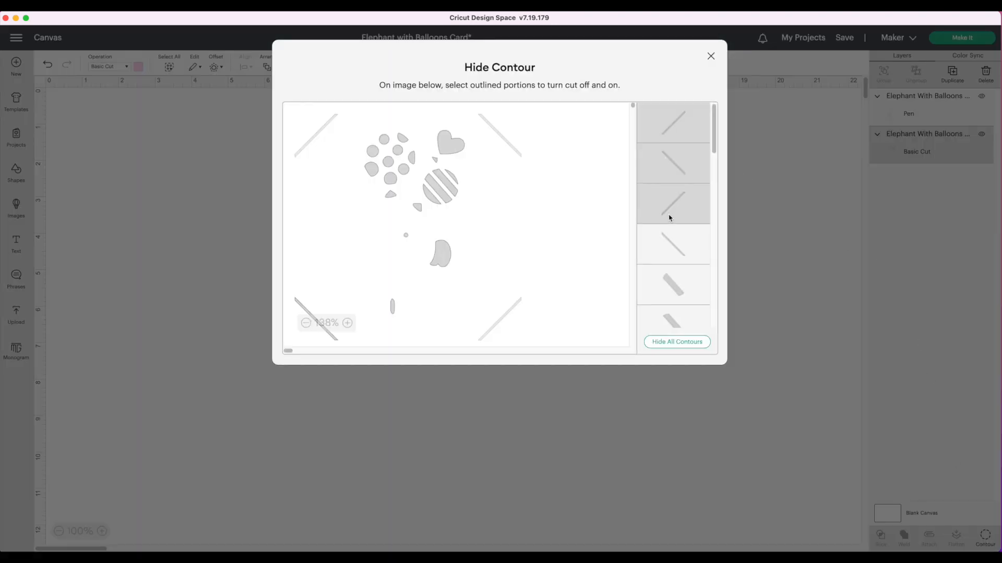
pyautogui.click(671, 252)
pyautogui.click(711, 56)
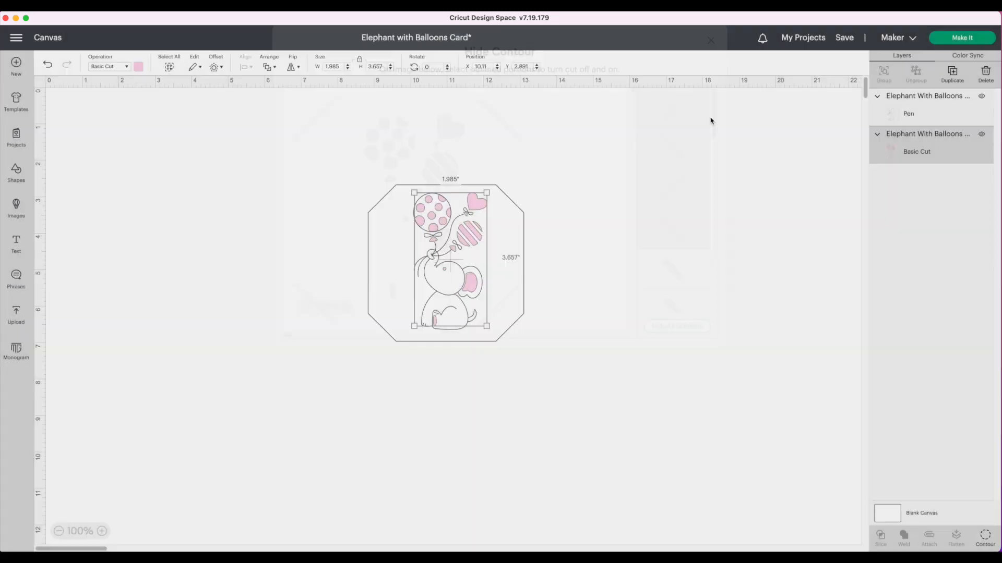
# Duplicate the elephant pen drawing and move the original off the pink cut pieces into empty canvas space
pyautogui.click(397, 267)
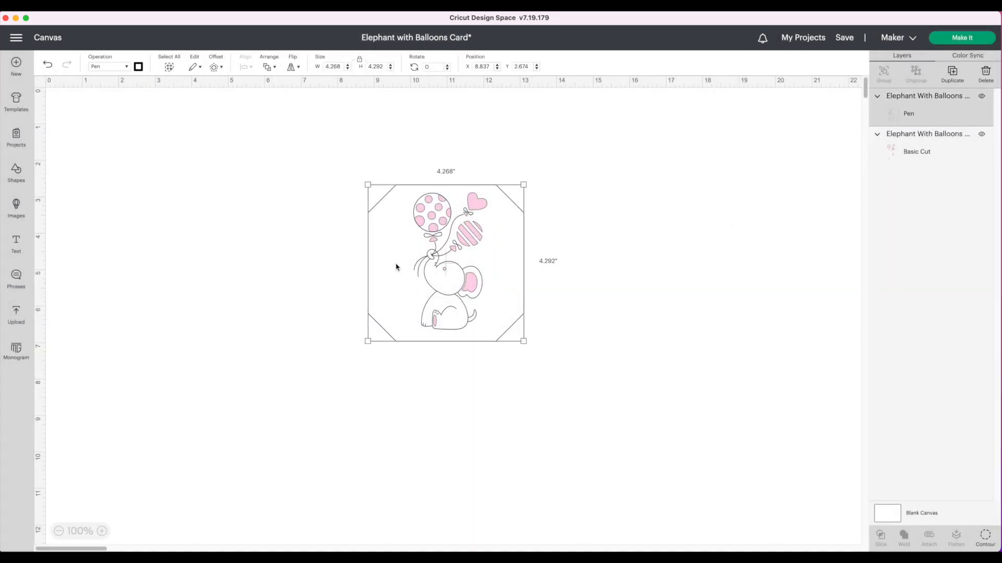
pyautogui.rightClick(396, 265)
pyautogui.click(410, 349)
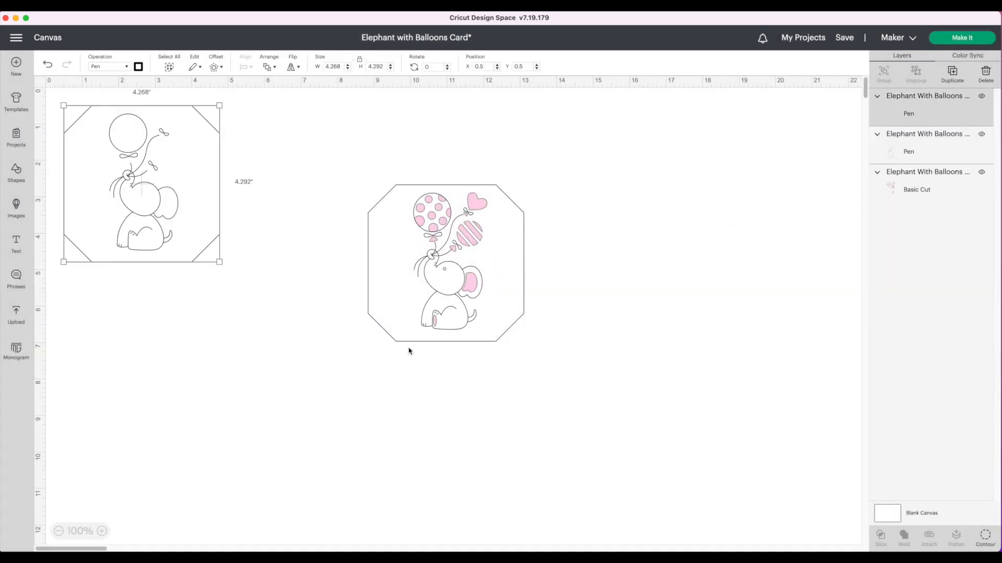
pyautogui.click(439, 295)
pyautogui.moveTo(436, 280); pyautogui.dragTo(611, 273)
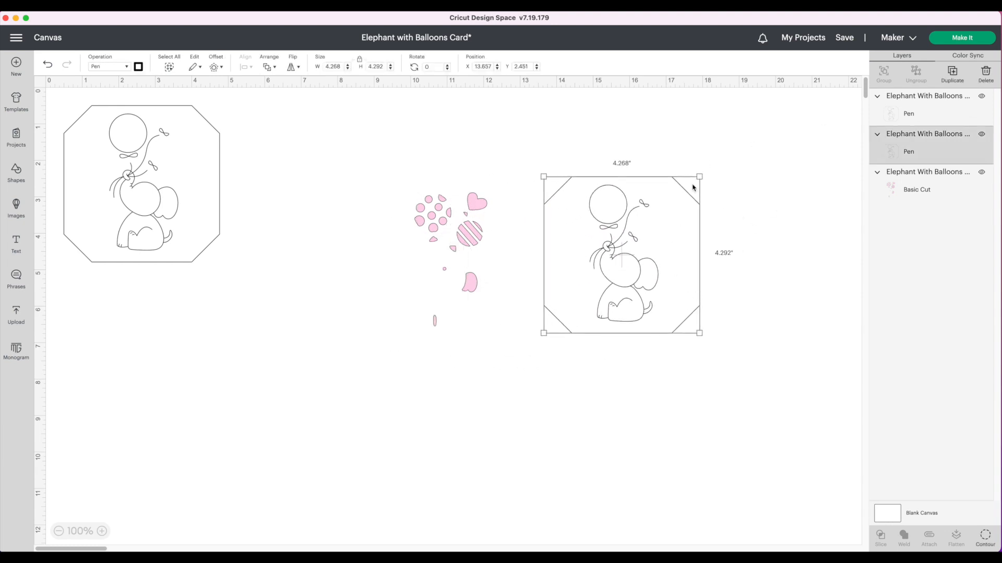
pyautogui.click(646, 391)
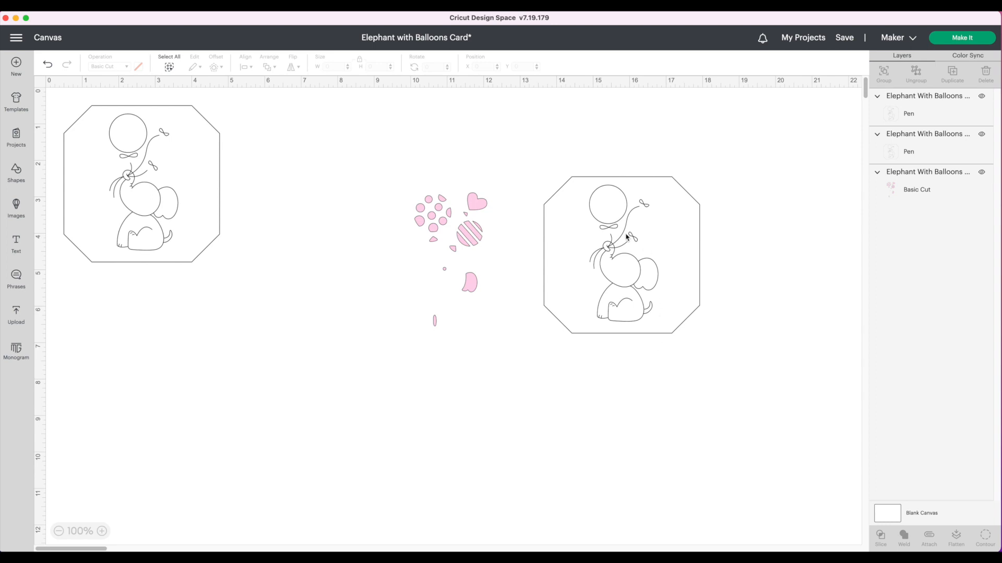
# Change the pink pieces' operation from cutting to Pen, using the Fine Point (0.4mm) colour Very Berry
pyautogui.click(439, 226)
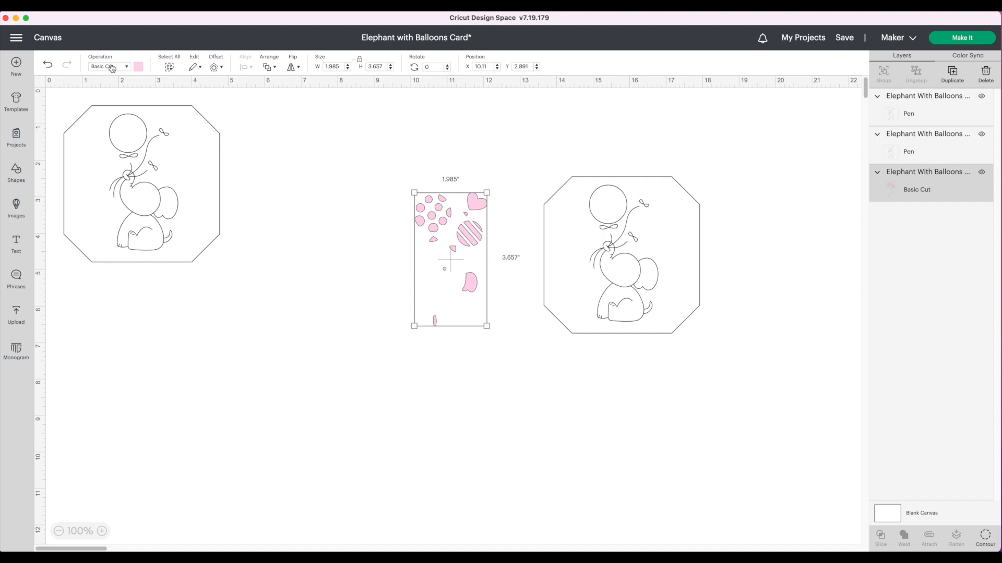
pyautogui.click(127, 67)
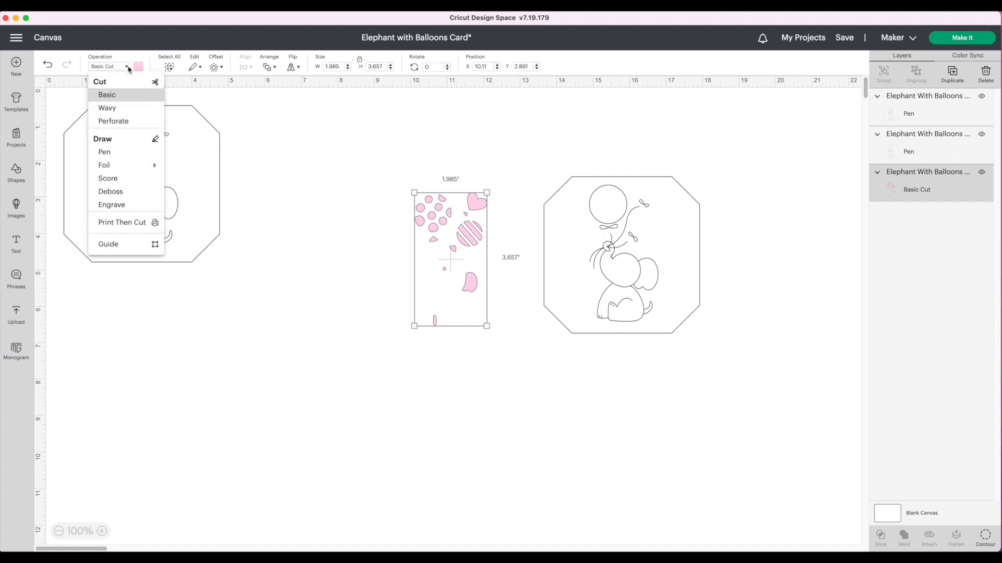
pyautogui.click(107, 152)
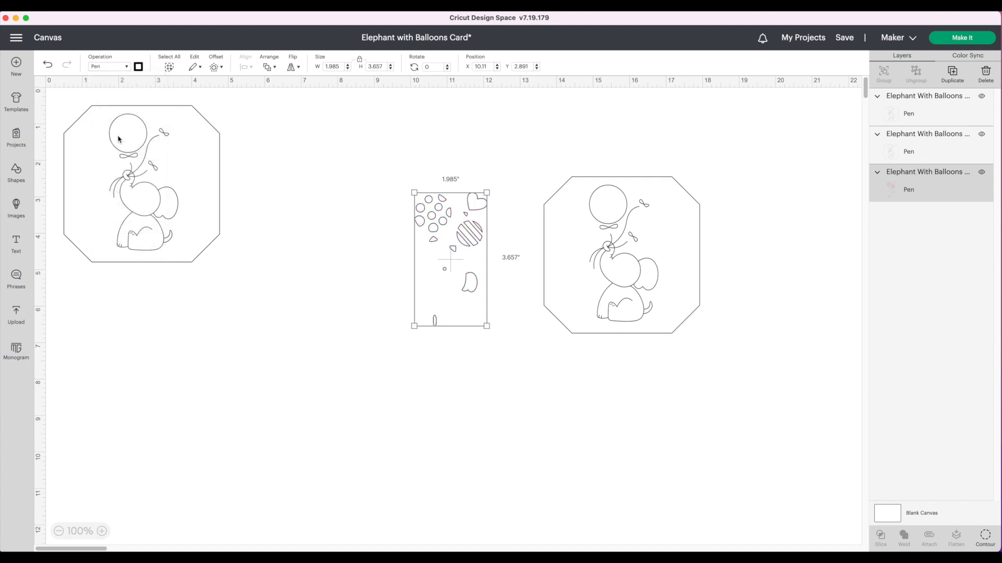
pyautogui.click(138, 67)
pyautogui.scroll(-2, 172, 154)
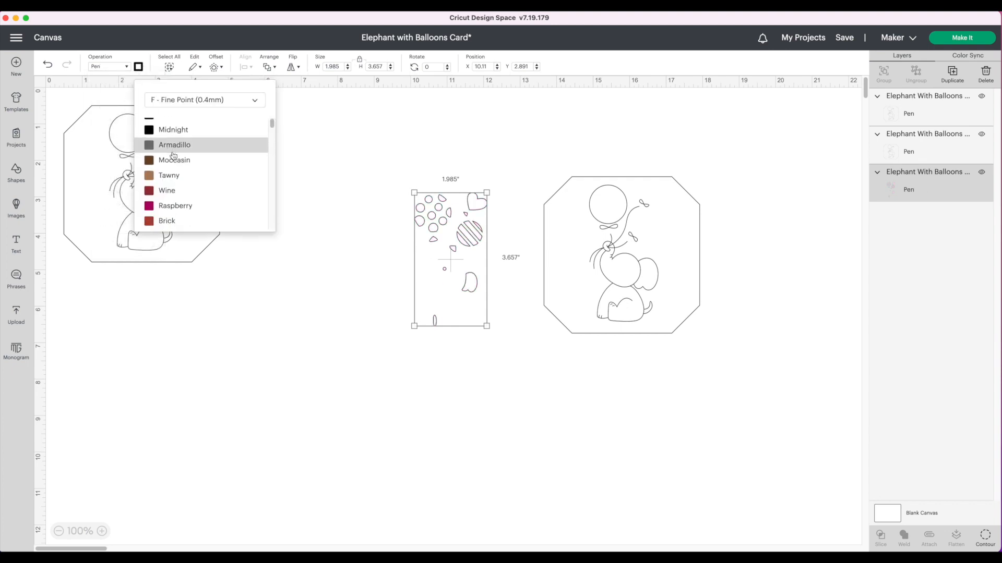
pyautogui.click(175, 222)
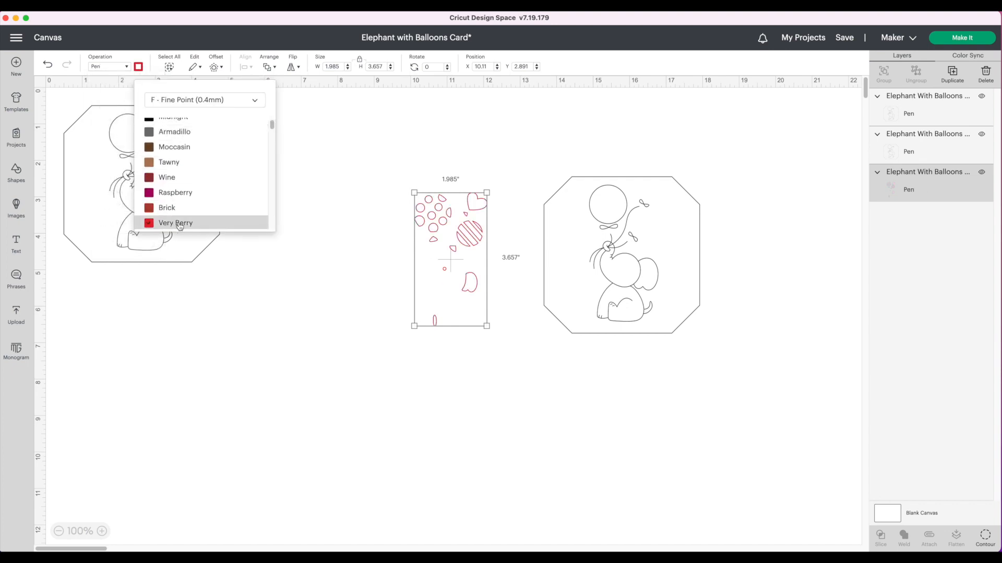
pyautogui.click(727, 163)
# Align the original elephant pen drawing over the red detail pieces, then group and attach the two layers
pyautogui.moveTo(652, 274); pyautogui.dragTo(463, 287)
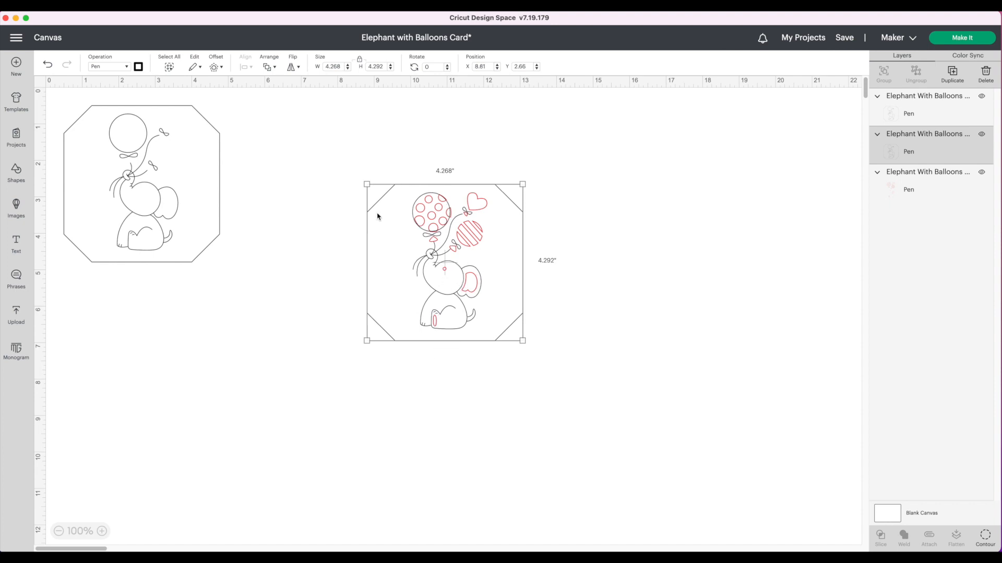
pyautogui.moveTo(333, 155); pyautogui.dragTo(597, 391)
pyautogui.rightClick(455, 254)
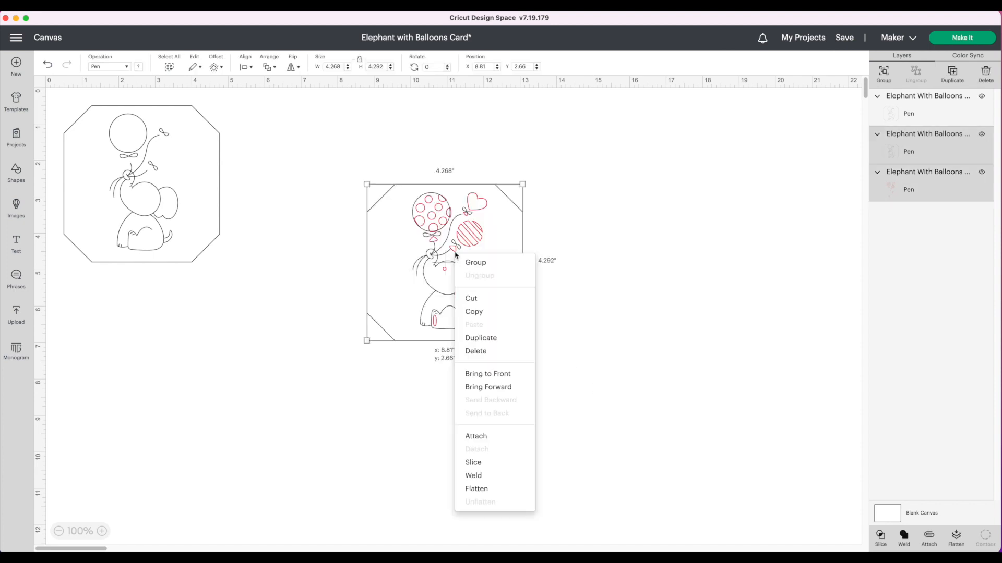
pyautogui.click(473, 262)
pyautogui.rightClick(470, 239)
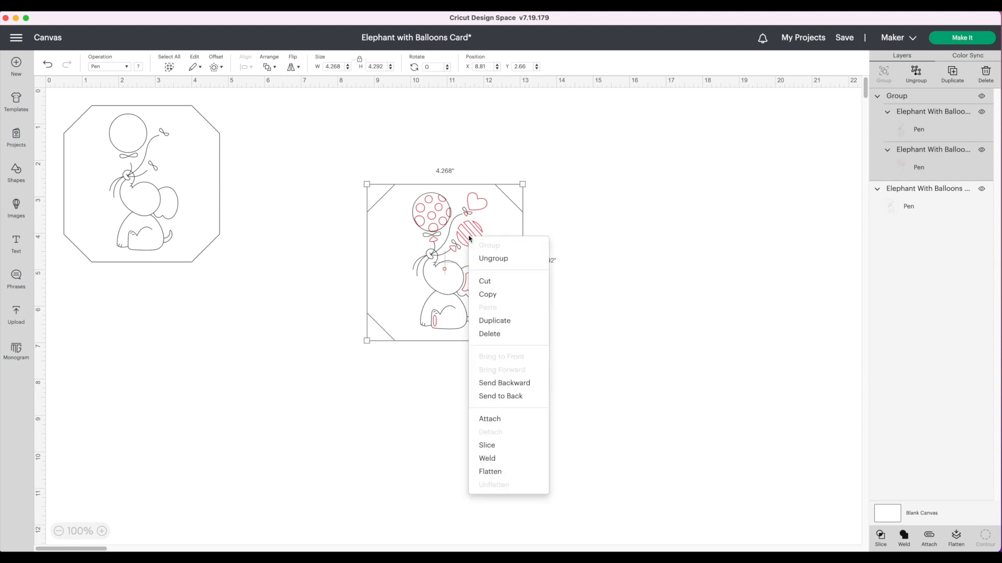
pyautogui.click(527, 417)
pyautogui.click(563, 360)
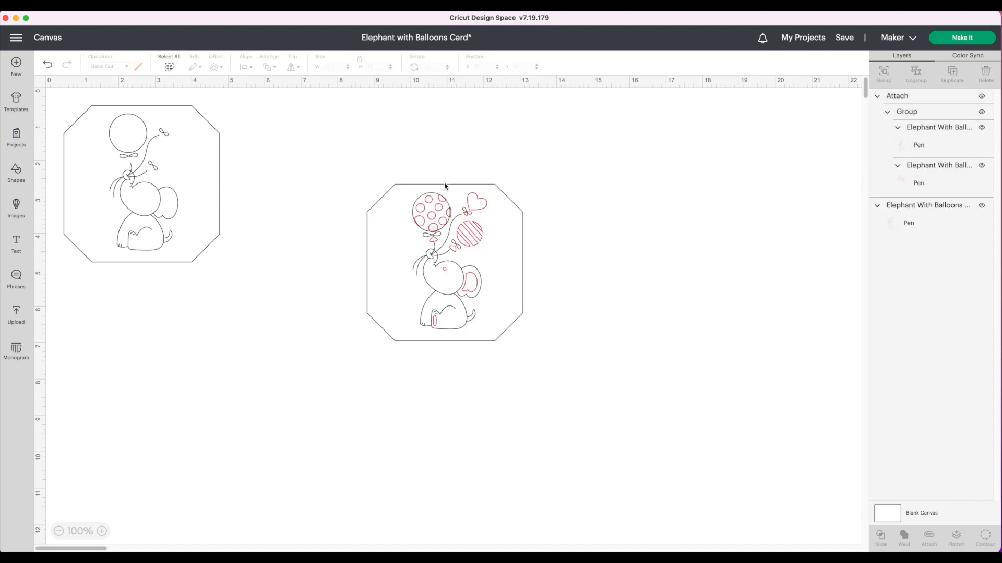
# Move the attached elephant drawing aside to free space on the canvas
pyautogui.moveTo(500, 313); pyautogui.dragTo(593, 286)
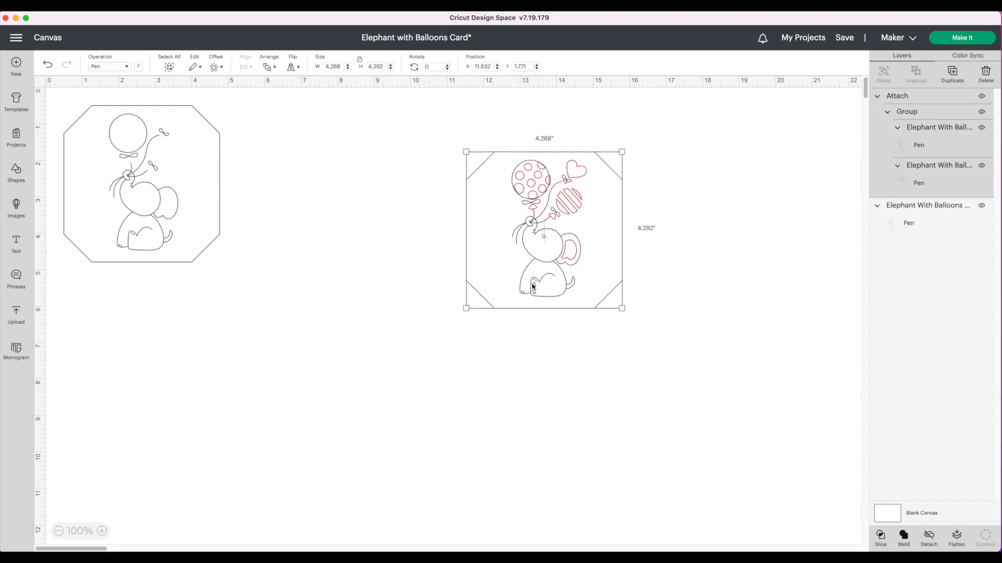
pyautogui.click(578, 360)
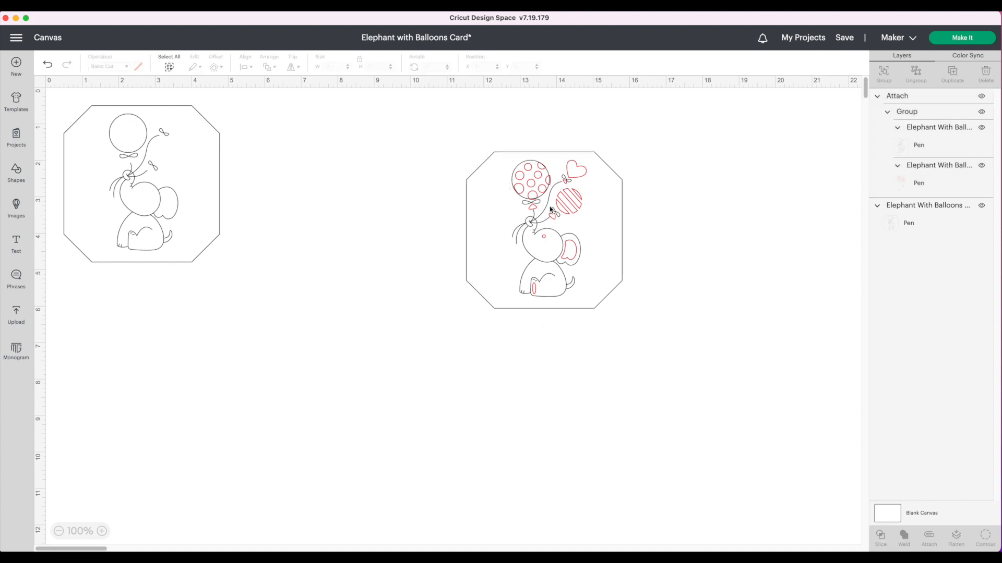
pyautogui.moveTo(544, 202); pyautogui.dragTo(642, 184)
# Bring the duplicate elephant drawing into open space and hide all its inner contours, leaving only the octagon outline
pyautogui.moveTo(200, 214); pyautogui.dragTo(393, 315)
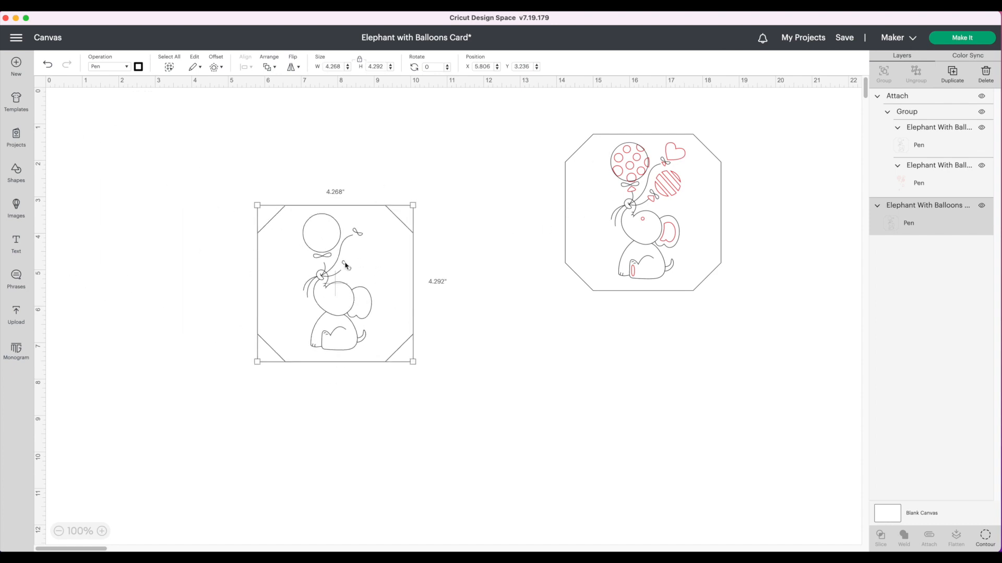
pyautogui.click(986, 541)
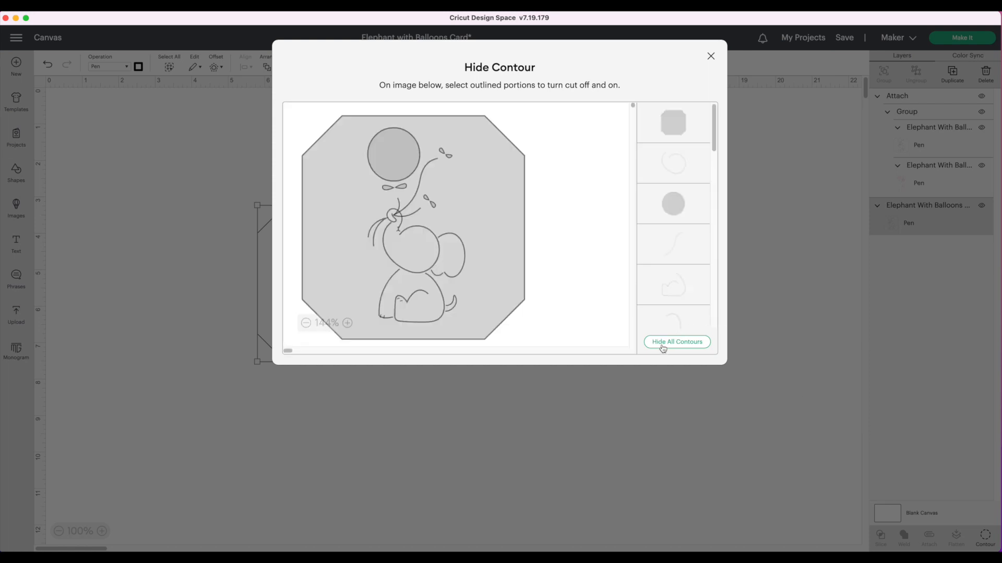
pyautogui.click(663, 343)
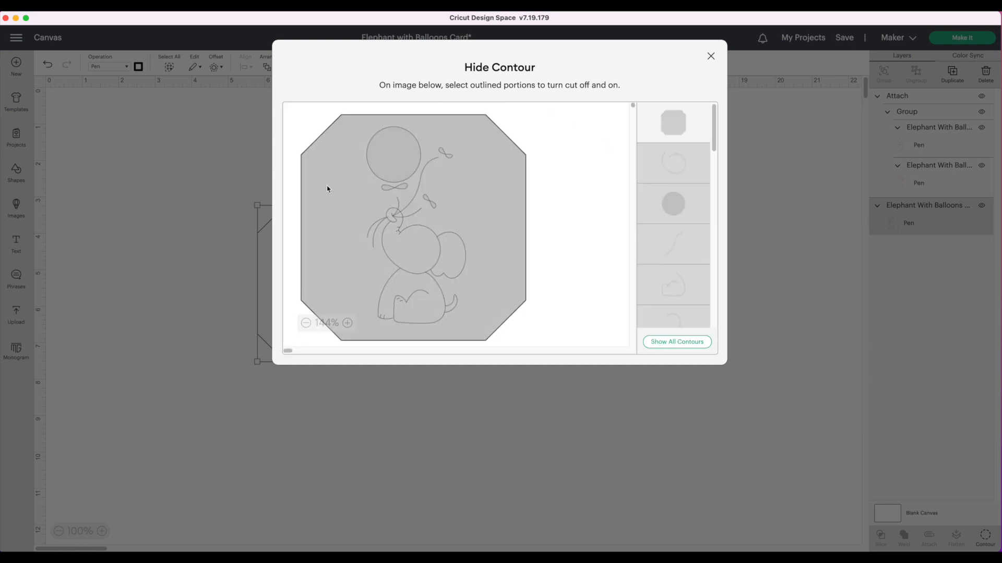
pyautogui.click(710, 55)
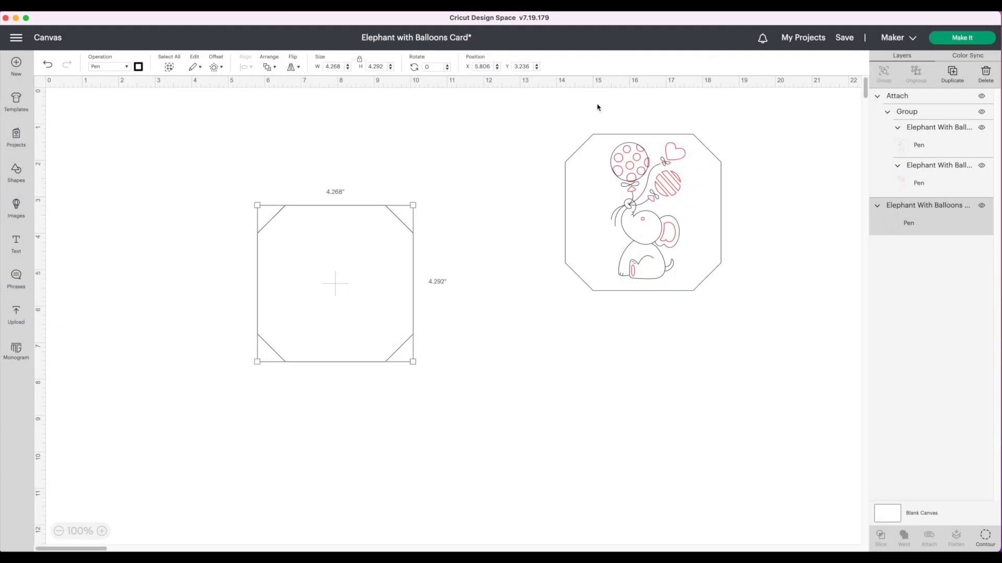
# Offset the plain octagon outward by 0.111 in with rounded corners and delete the original inner octagon
pyautogui.moveTo(305, 284); pyautogui.dragTo(447, 387)
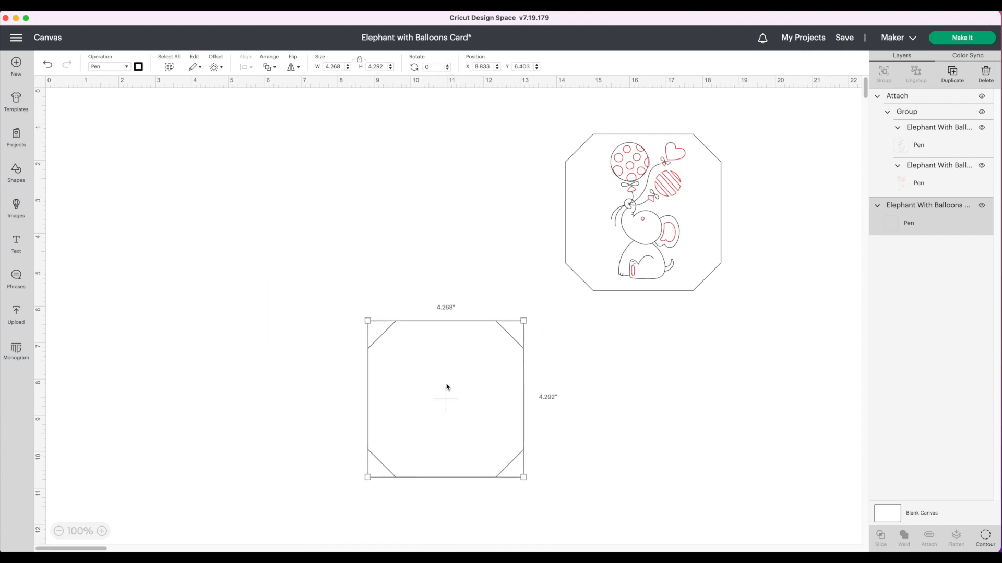
pyautogui.click(223, 68)
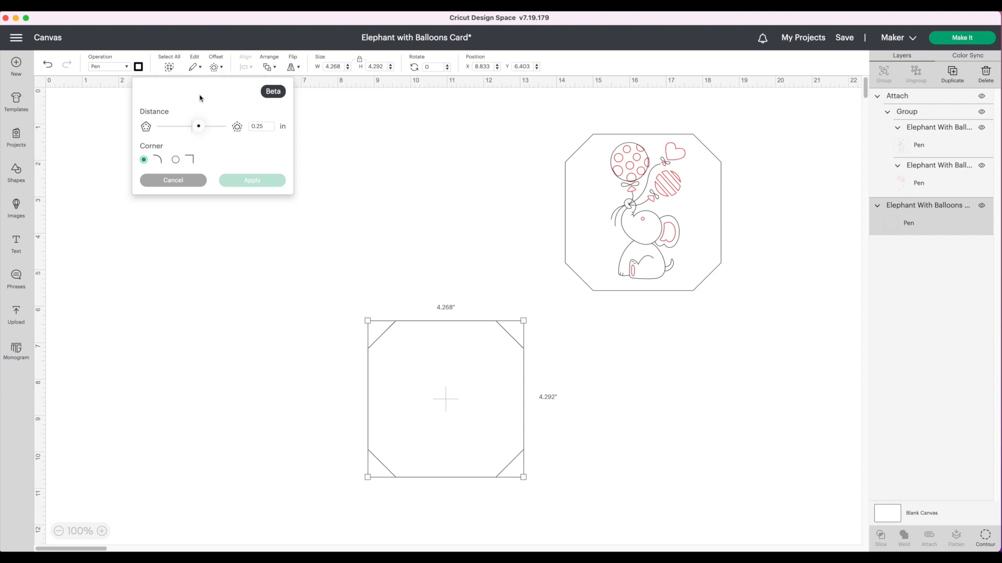
pyautogui.moveTo(202, 130); pyautogui.dragTo(196, 130)
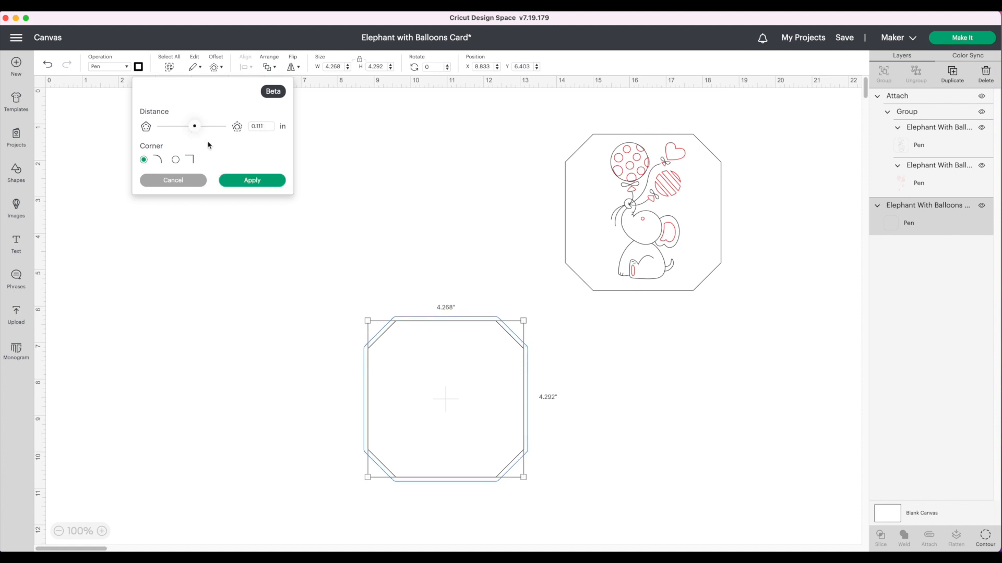
pyautogui.click(252, 181)
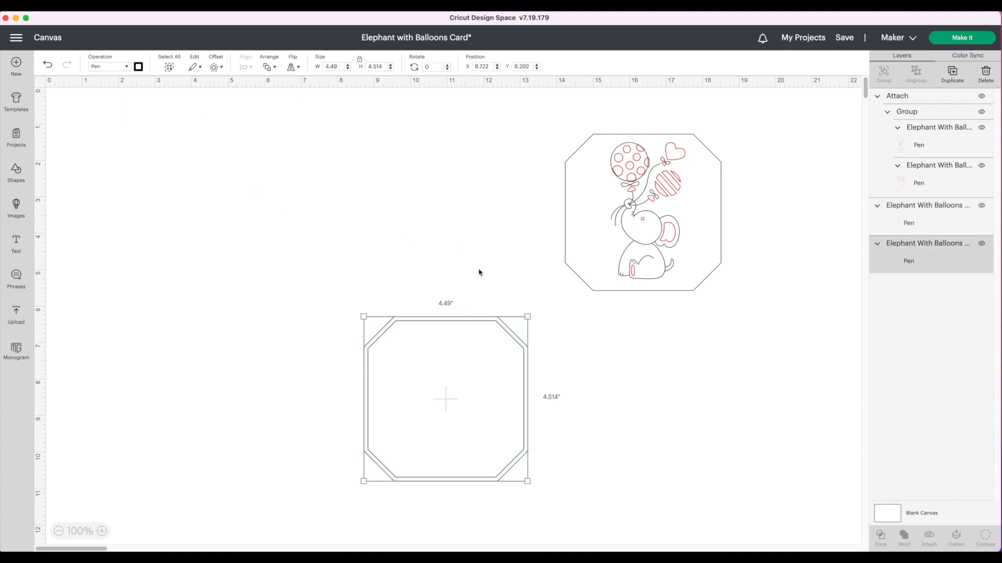
pyautogui.moveTo(480, 409); pyautogui.dragTo(622, 468)
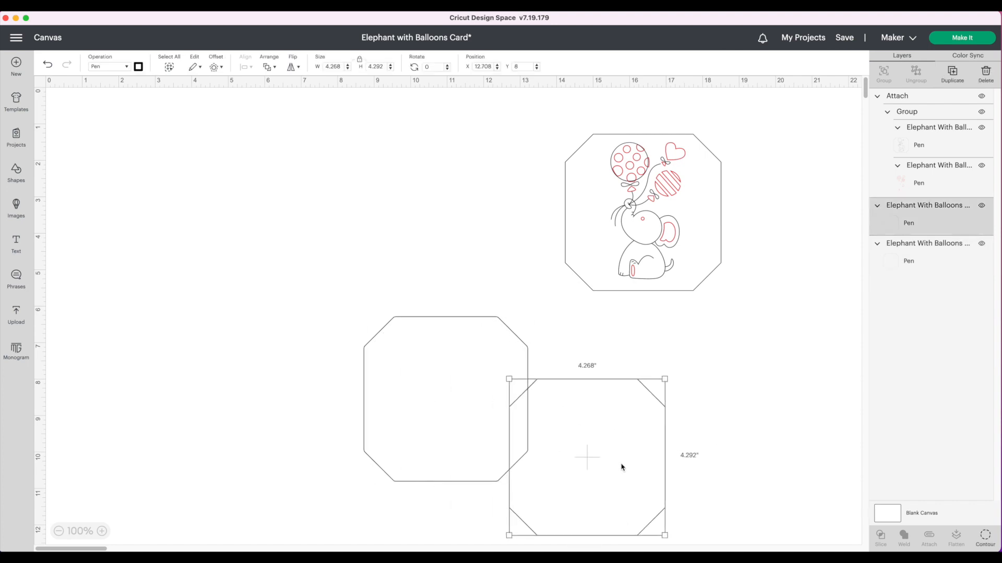
pyautogui.press('Delete')
# Reposition the larger octagon, set its operation to Basic Cut and its material colour to white
pyautogui.moveTo(503, 393); pyautogui.dragTo(440, 340)
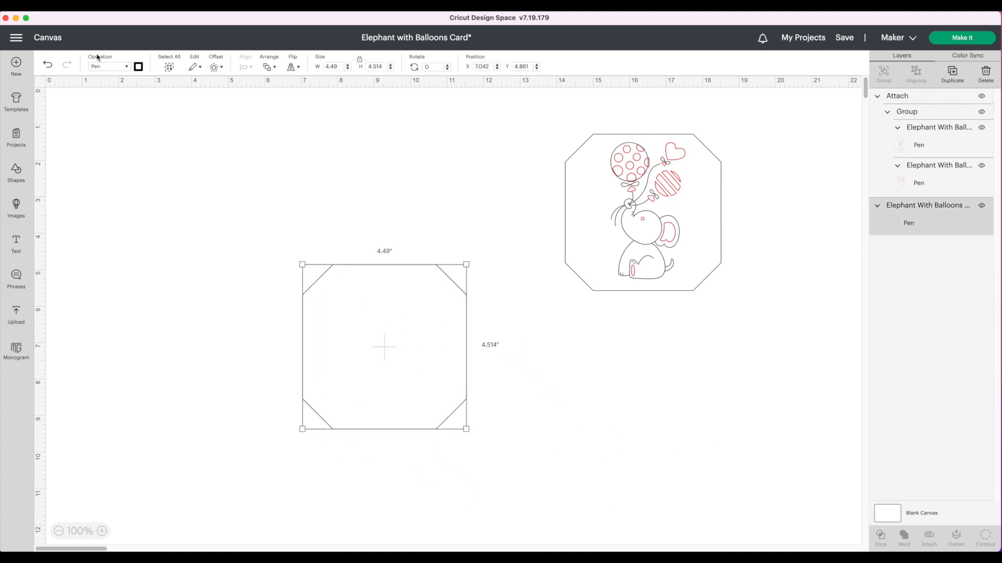
pyautogui.click(128, 69)
pyautogui.click(126, 99)
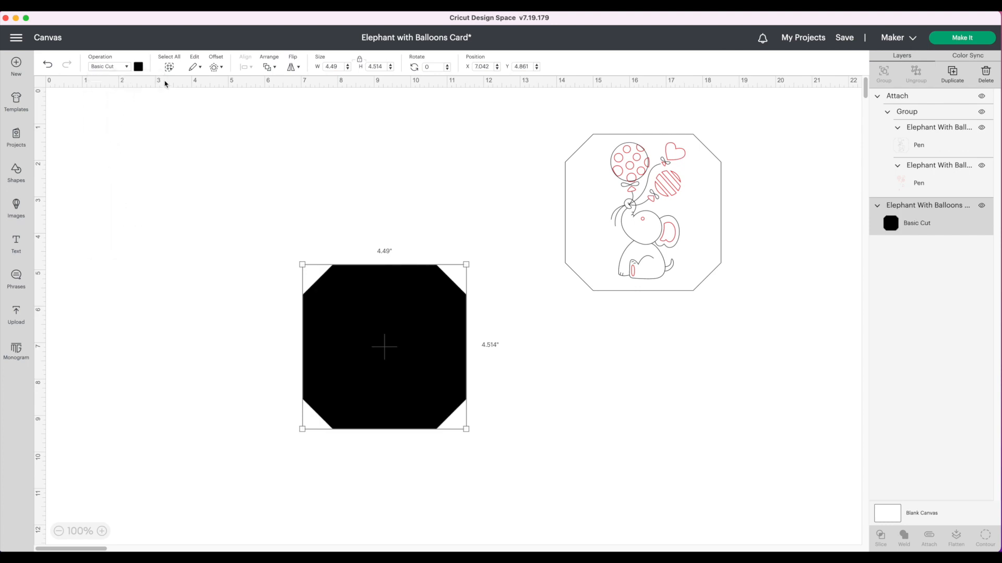
pyautogui.click(138, 66)
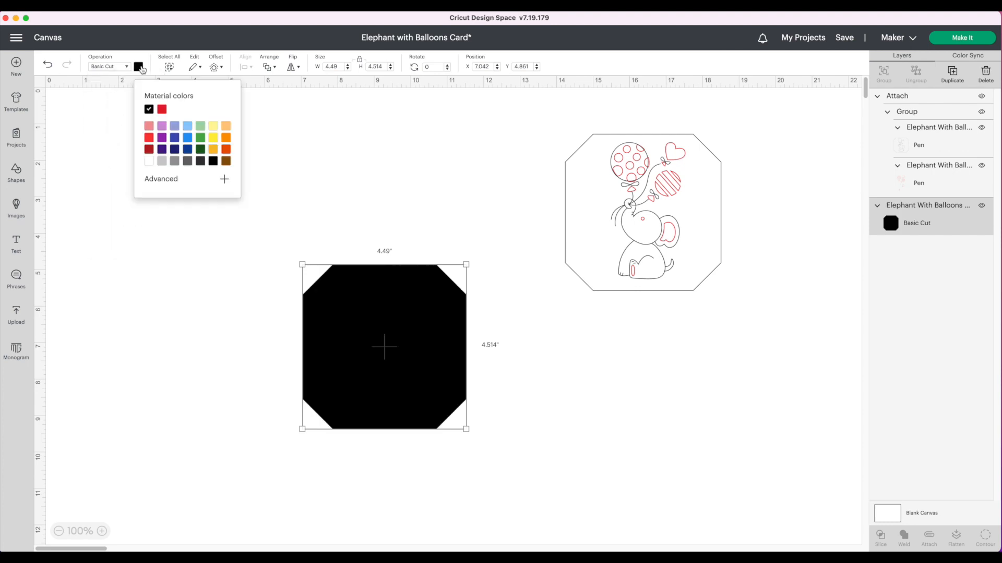
pyautogui.click(149, 161)
# Duplicate the white octagon and move one copy away to keep a spare
pyautogui.rightClick(402, 325)
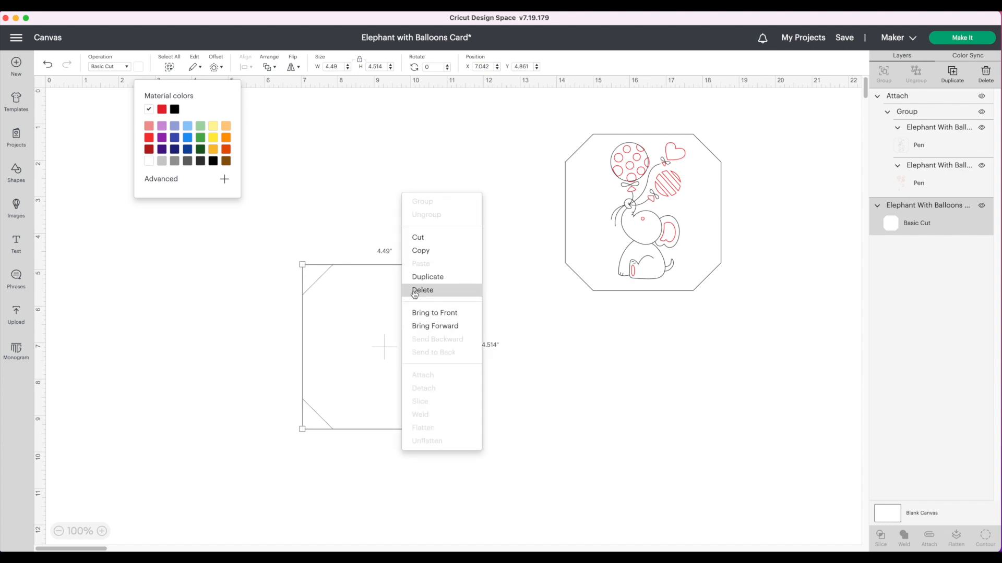
pyautogui.click(418, 280)
pyautogui.moveTo(416, 344); pyautogui.dragTo(490, 345)
# Bring the attached elephant drawing to the front and place it over the lower white octagon
pyautogui.click(662, 187)
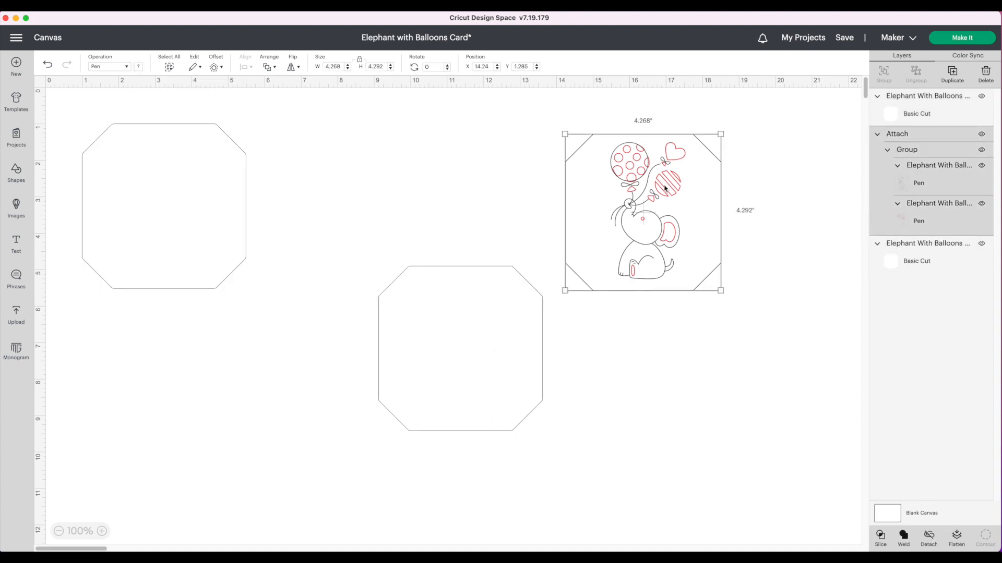
pyautogui.rightClick(665, 187)
pyautogui.click(690, 307)
pyautogui.moveTo(688, 257); pyautogui.dragTo(528, 372)
# Select the elephant drawing together with the octagon beneath it and centre-align them on each other
pyautogui.click(340, 221)
pyautogui.moveTo(339, 221); pyautogui.dragTo(652, 449)
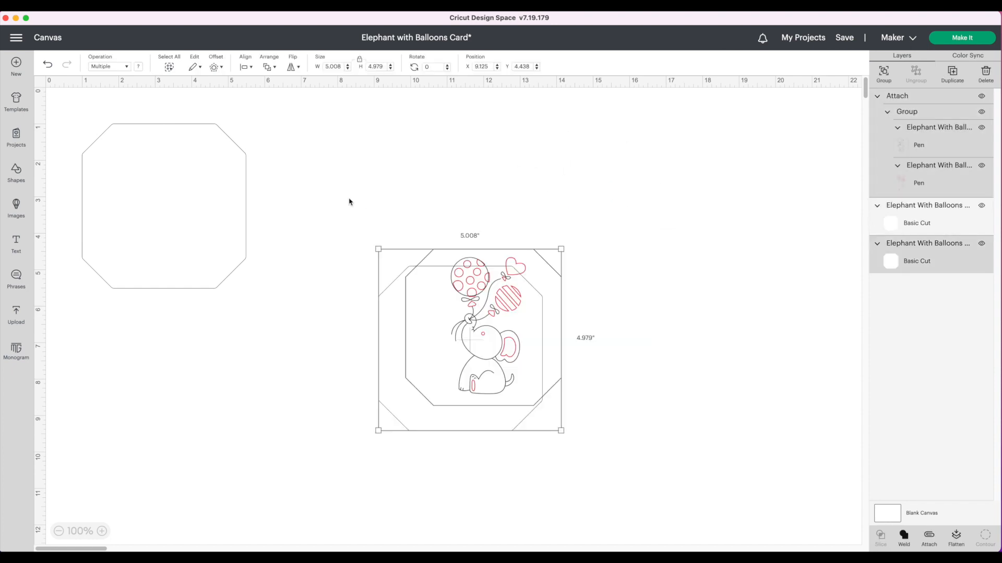
pyautogui.click(252, 69)
pyautogui.click(268, 172)
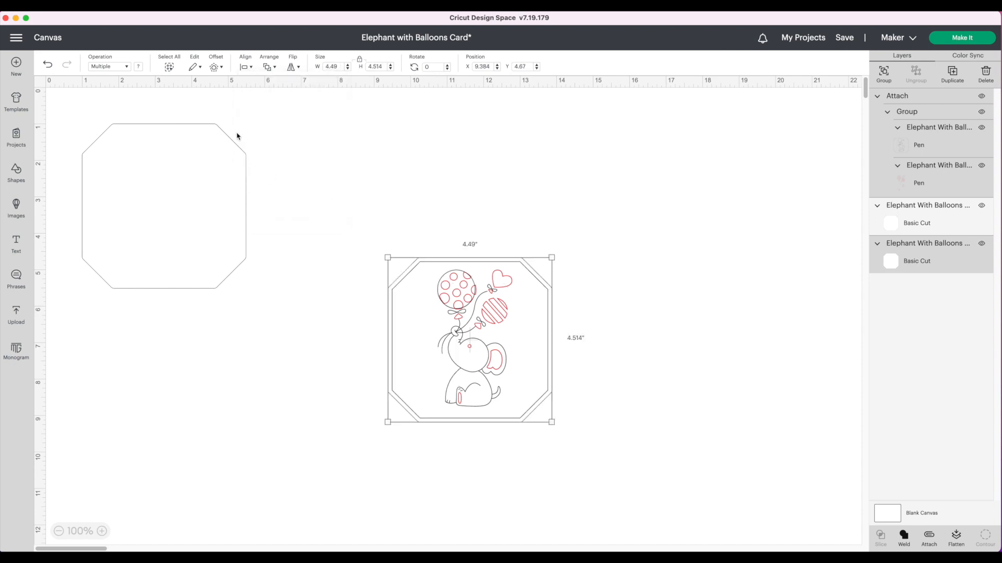
# Group the centred elephant drawing and octagon, and attach them together
pyautogui.rightClick(504, 366)
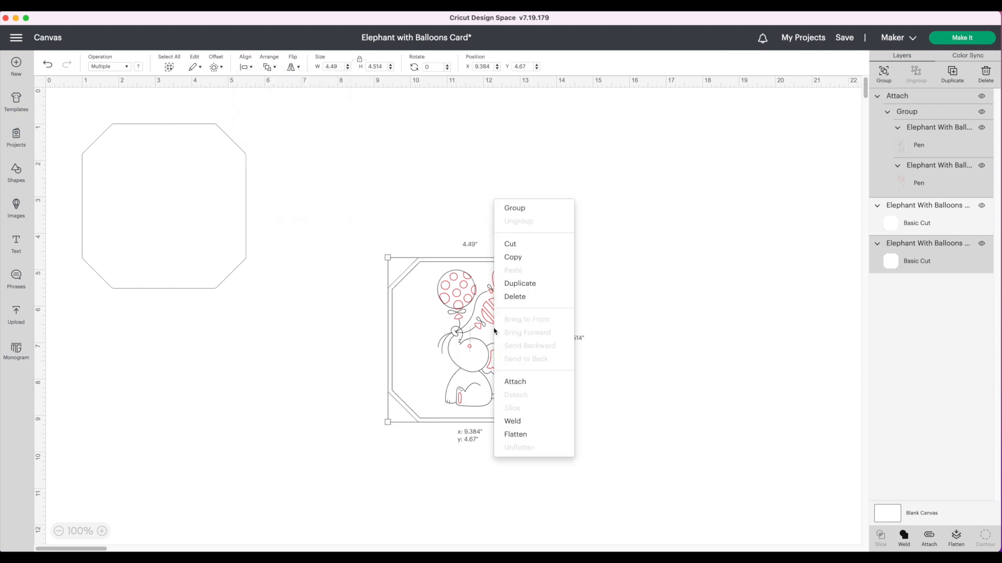
pyautogui.click(518, 211)
pyautogui.rightClick(470, 304)
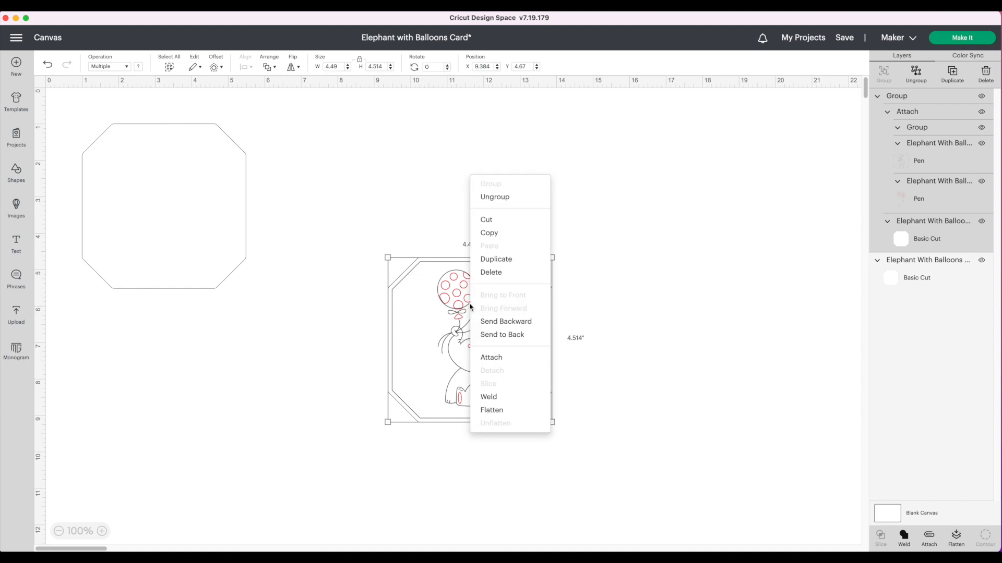
pyautogui.click(491, 355)
pyautogui.click(611, 353)
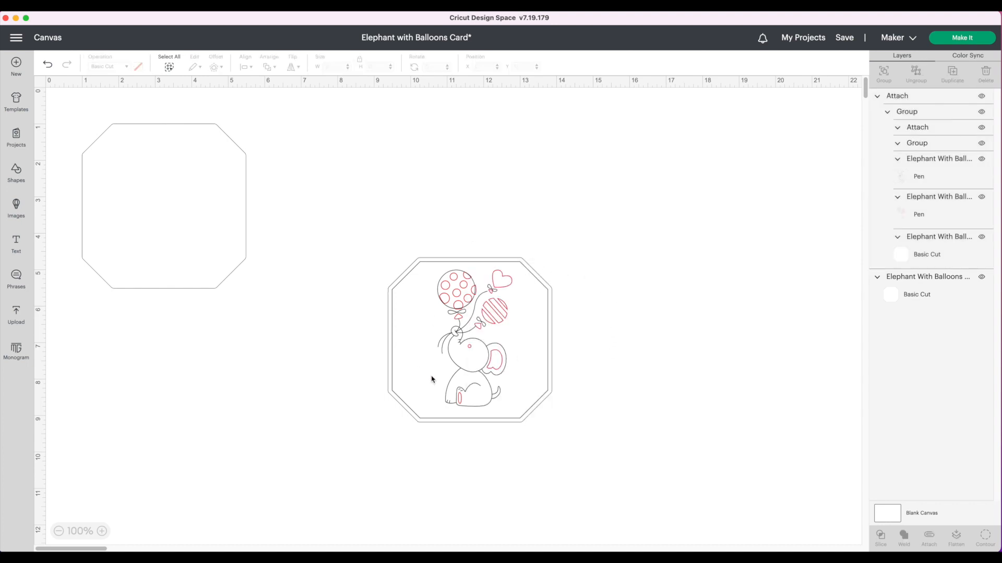
# Move the attached elephant card and the spare octagon aside to free canvas space for the greeting
pyautogui.moveTo(453, 331); pyautogui.dragTo(583, 248)
pyautogui.moveTo(232, 230); pyautogui.dragTo(637, 358)
pyautogui.click(155, 220)
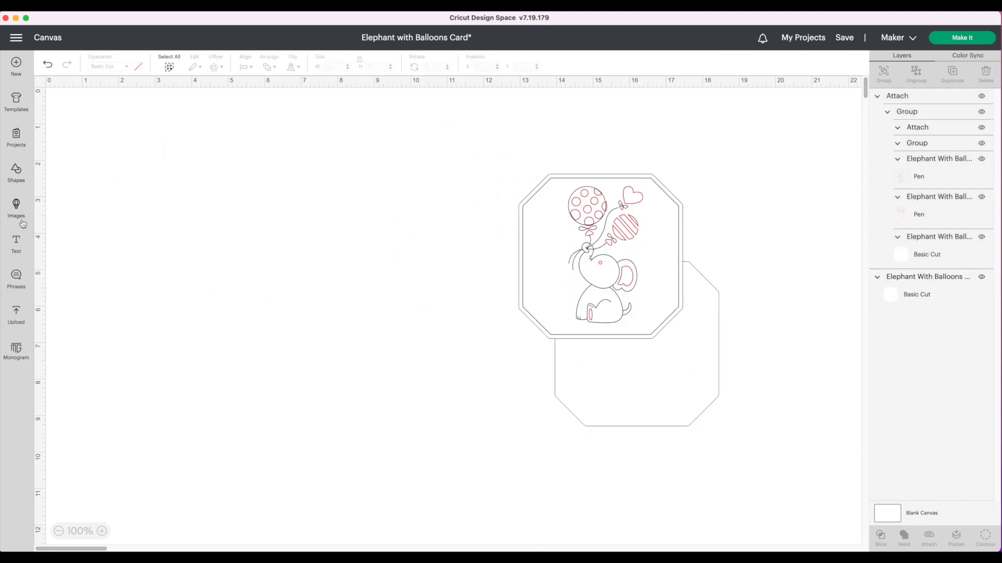
# Add the two-line text "Hope your birthday / is grand!" and move it below the octagons
pyautogui.click(16, 241)
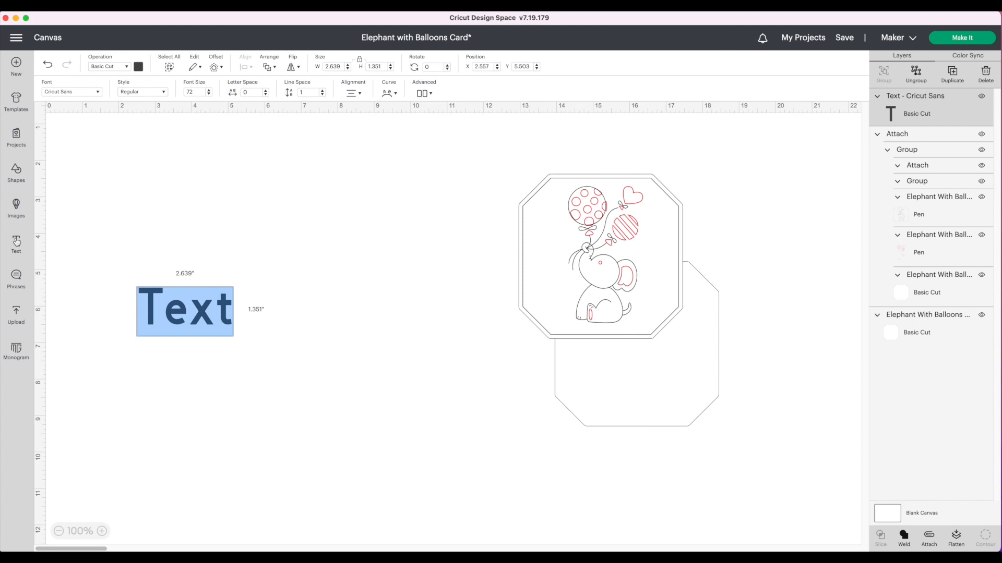
pyautogui.press('BackSpace')
pyautogui.write('Hp')
pyautogui.press('BackSpace')
pyautogui.write('opp')
pyautogui.press('BackSpace')
pyautogui.write('e your')
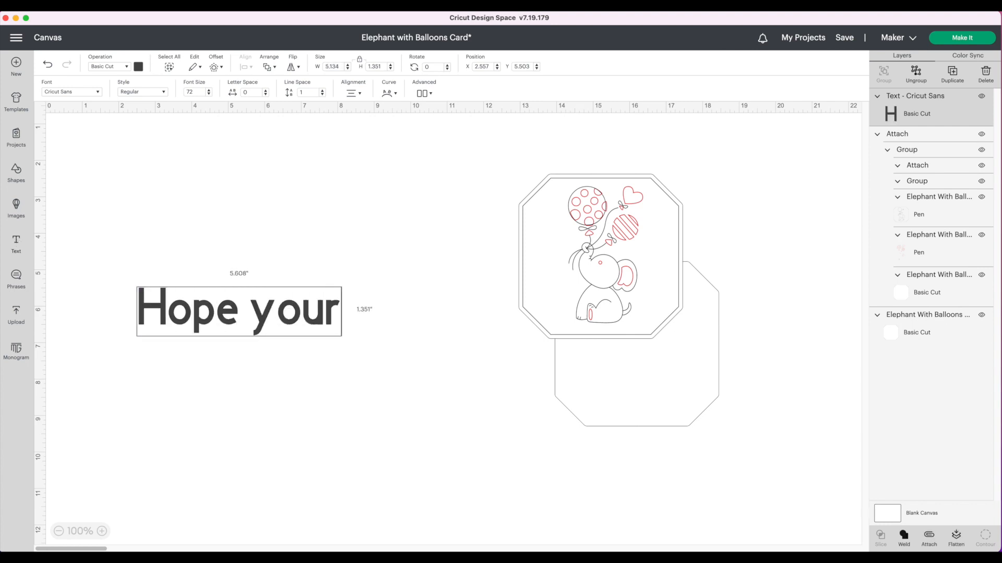
pyautogui.write(' birthday')
pyautogui.press('Return')
pyautogui.write('is grand!')
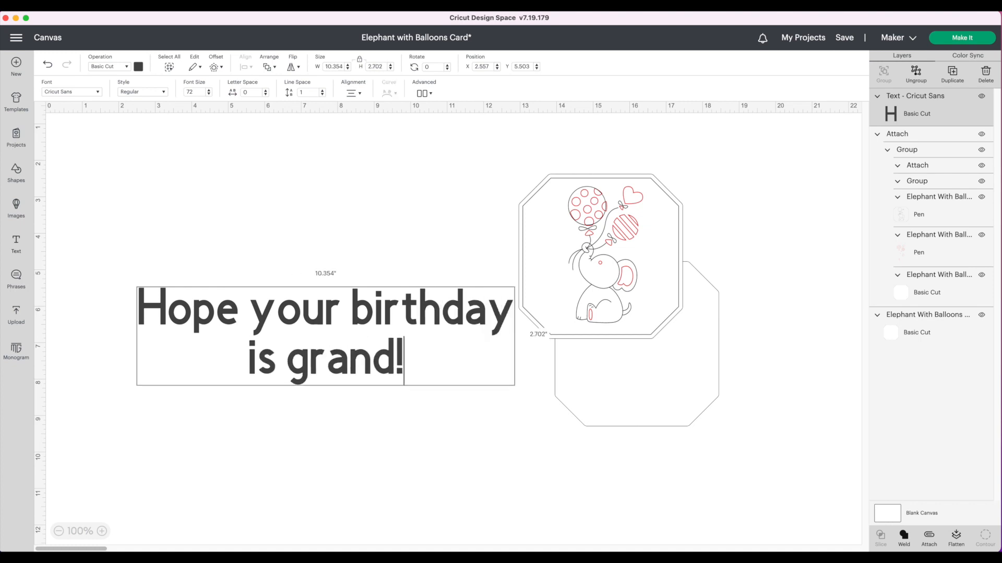
pyautogui.moveTo(297, 378); pyautogui.dragTo(321, 458)
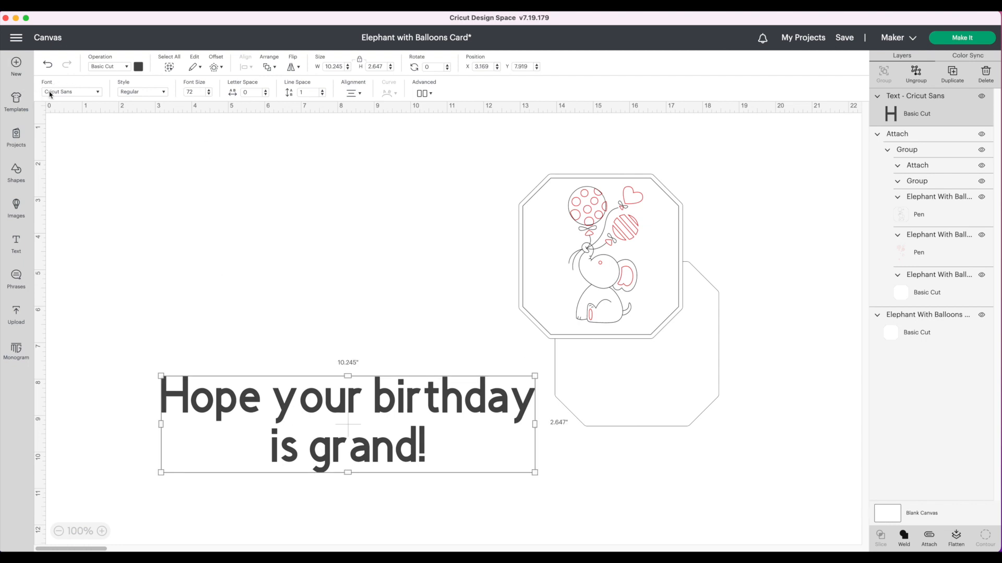
# Turn off the kerned-only restriction, filter the fonts to Writing, and apply BFC Autumn Harvest to the greeting
pyautogui.click(98, 92)
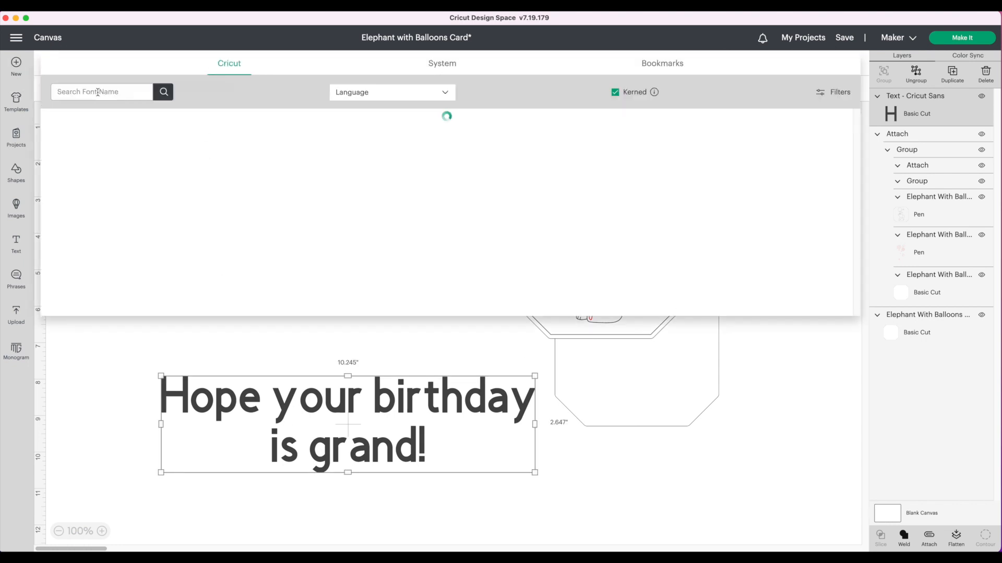
pyautogui.click(615, 92)
pyautogui.click(840, 95)
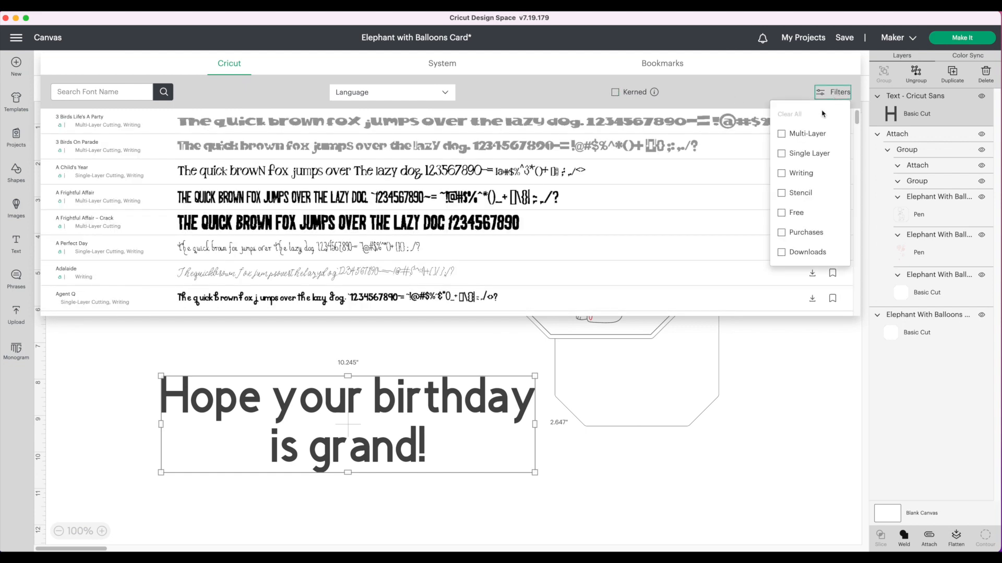
pyautogui.click(781, 173)
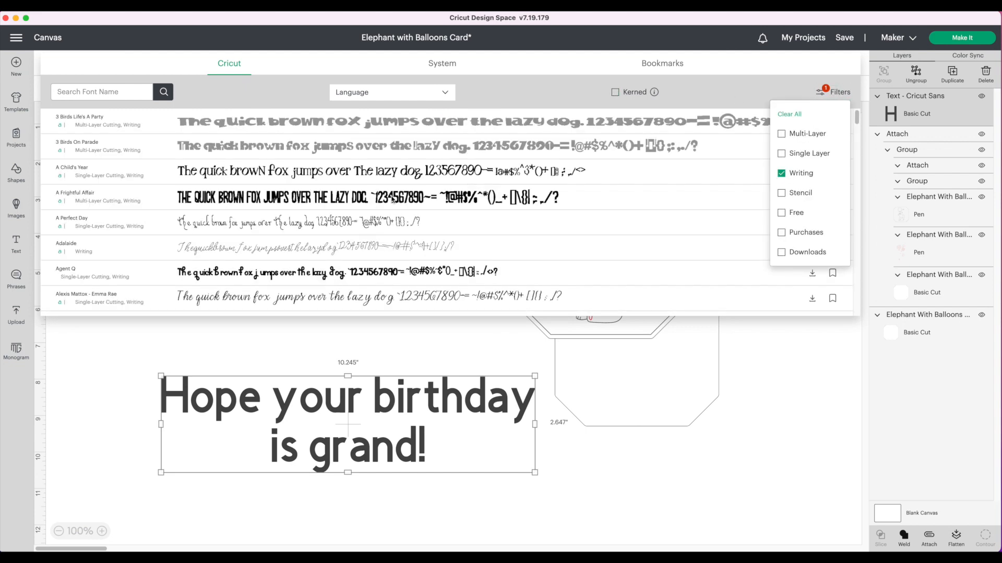
pyautogui.scroll(-10, 354, 235)
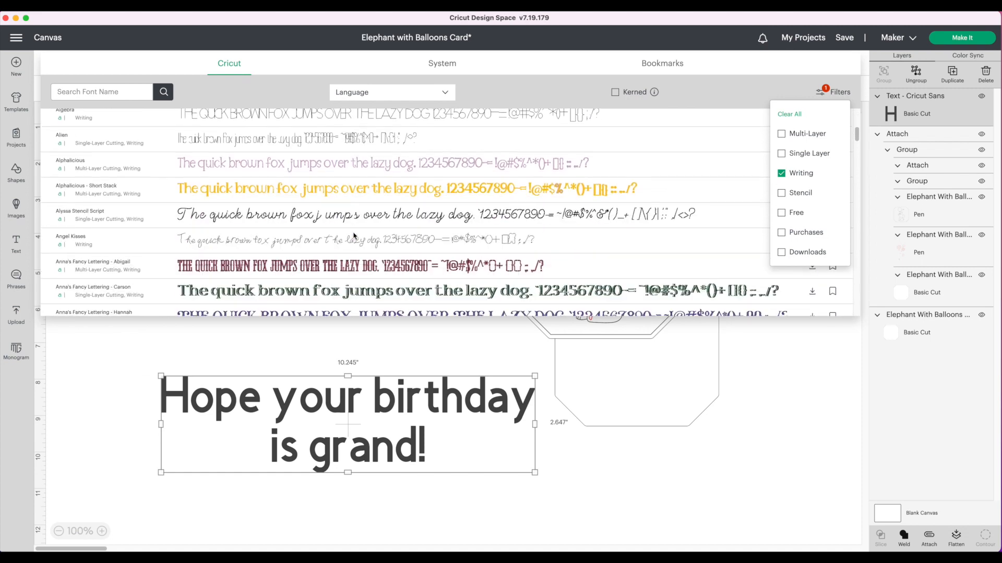
pyautogui.scroll(-5, 354, 236)
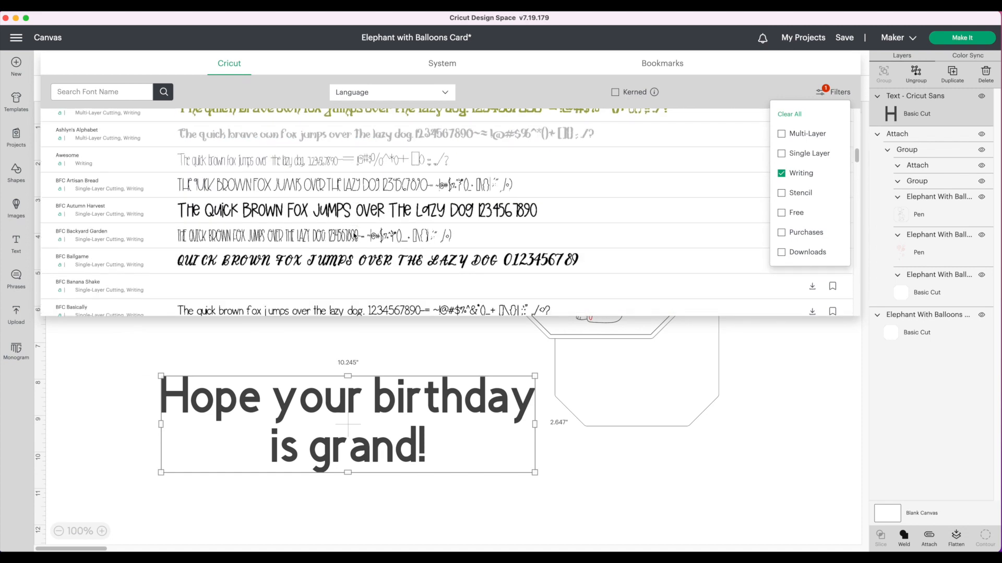
pyautogui.click(382, 213)
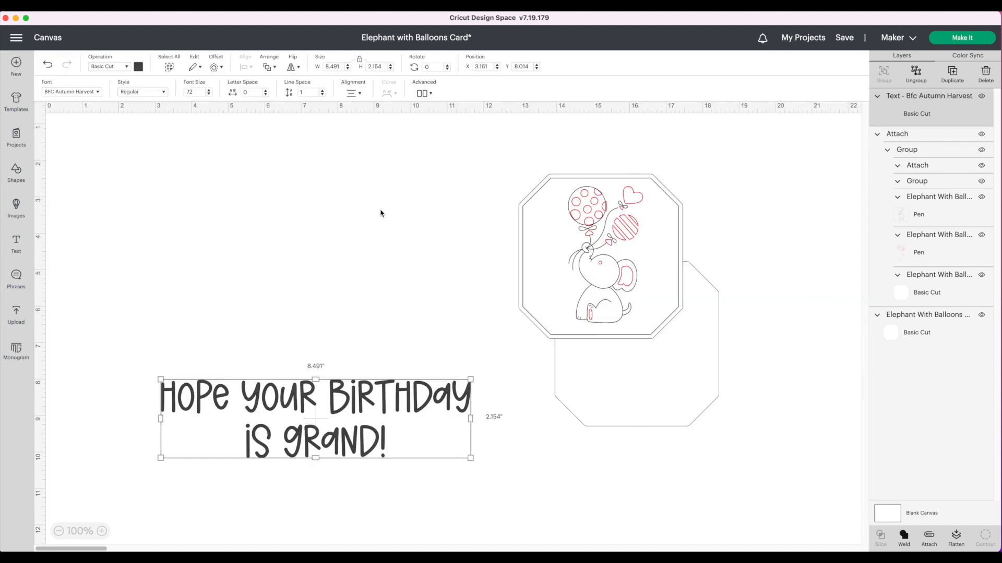
pyautogui.click(380, 335)
# Set the greeting's style to Writing and its operation to Pen
pyautogui.click(334, 410)
pyautogui.click(135, 94)
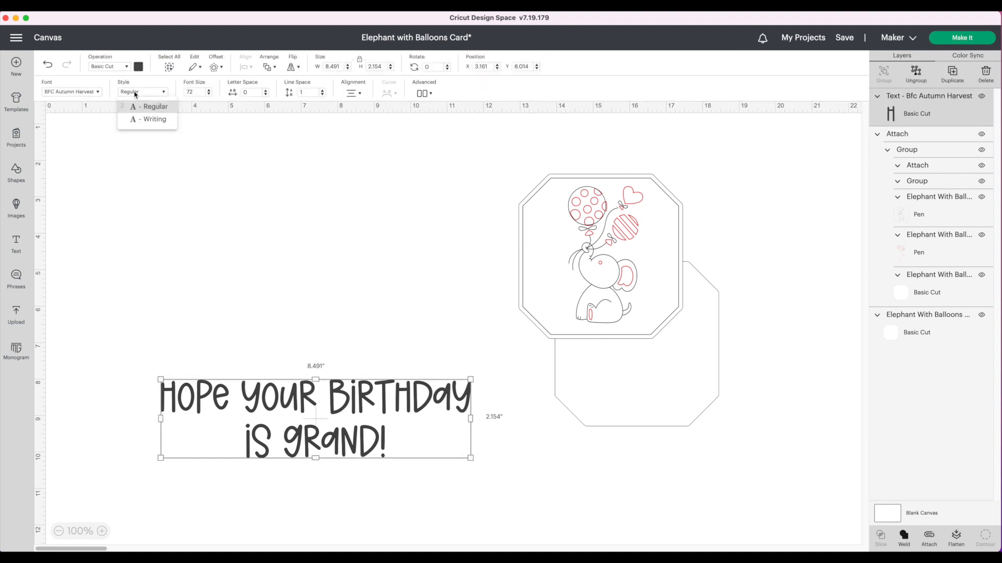
pyautogui.click(146, 120)
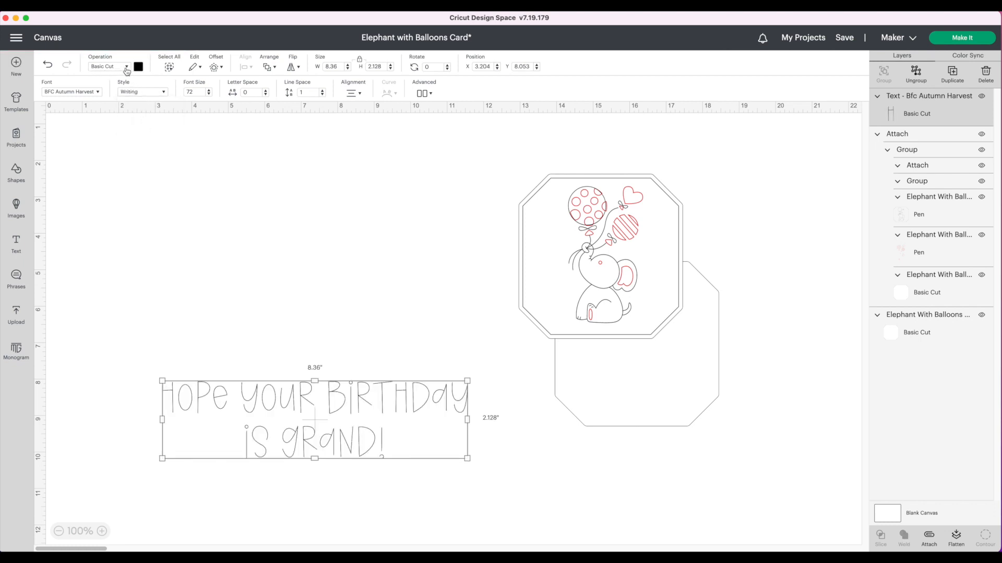
pyautogui.click(127, 67)
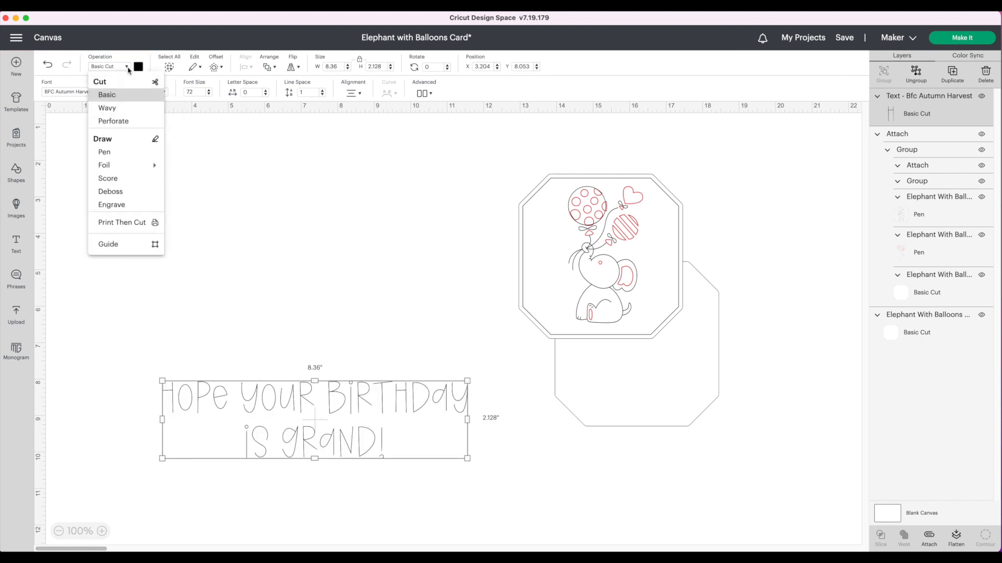
pyautogui.click(110, 156)
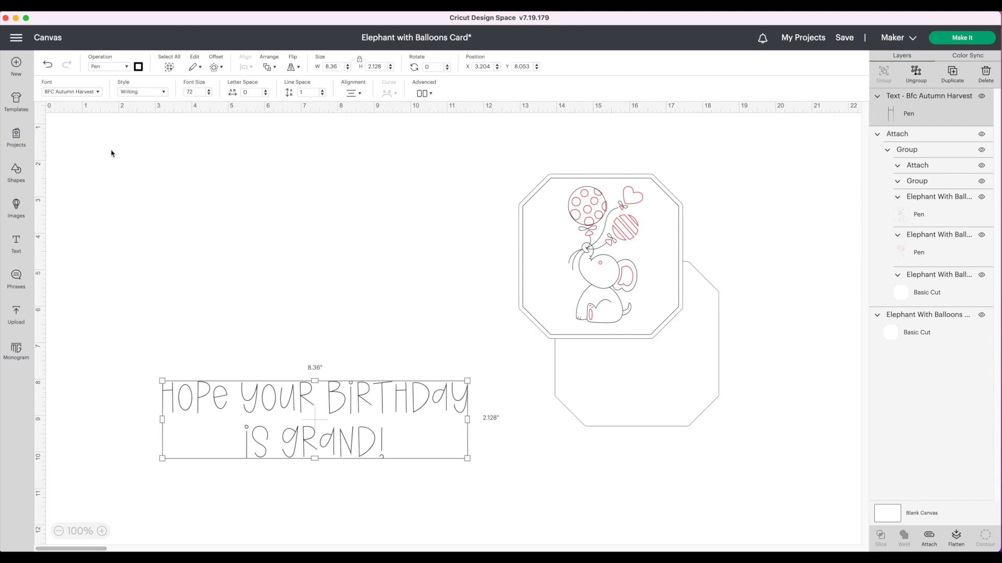
# Set the greeting's pen colour to Very Berry with the Fine Point (0.4mm) pen
pyautogui.click(138, 67)
pyautogui.scroll(-2, 192, 168)
pyautogui.click(181, 213)
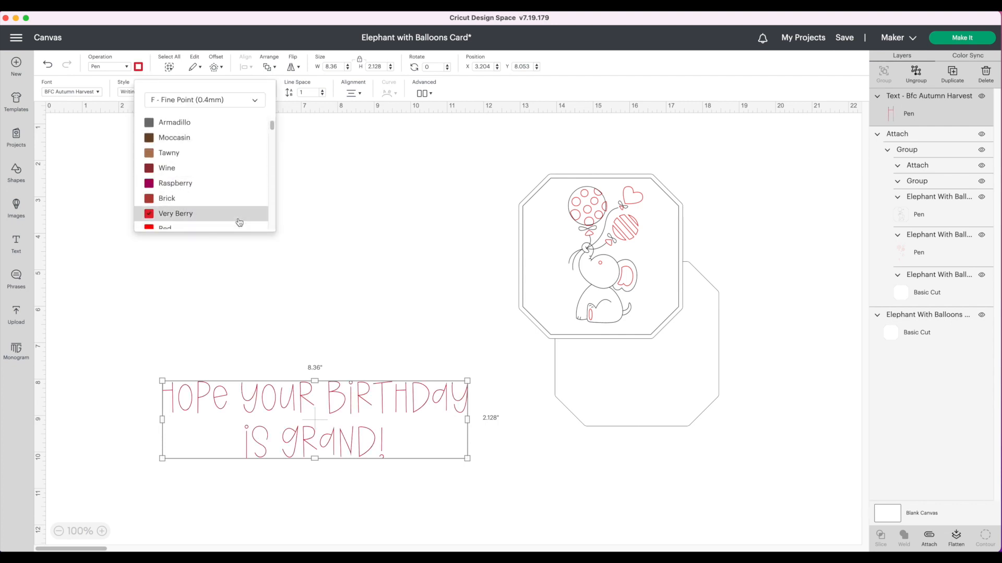
pyautogui.click(383, 292)
pyautogui.click(404, 419)
pyautogui.moveTo(596, 406); pyautogui.dragTo(233, 308)
pyautogui.rightClick(234, 307)
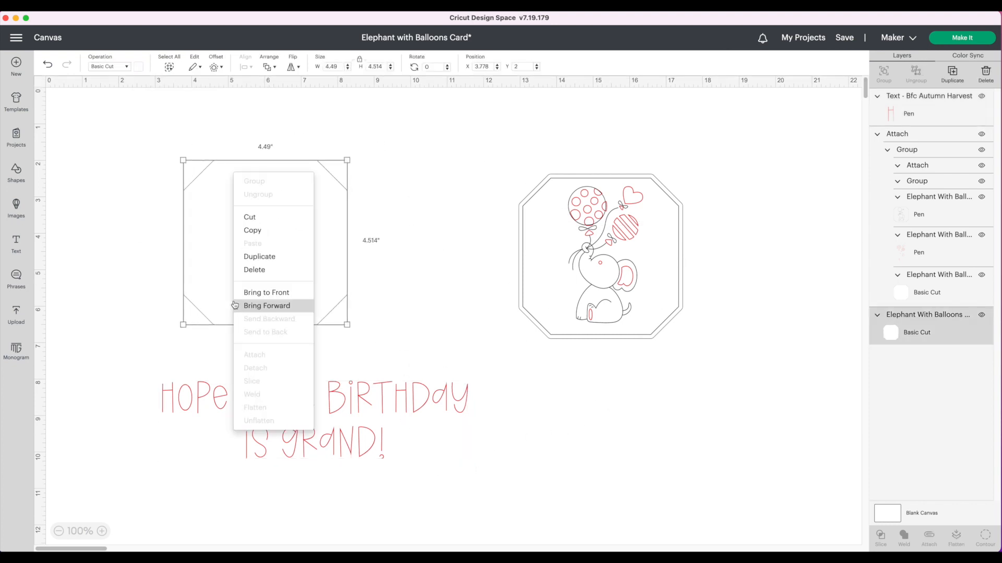
pyautogui.click(337, 266)
pyautogui.moveTo(297, 276); pyautogui.dragTo(305, 281)
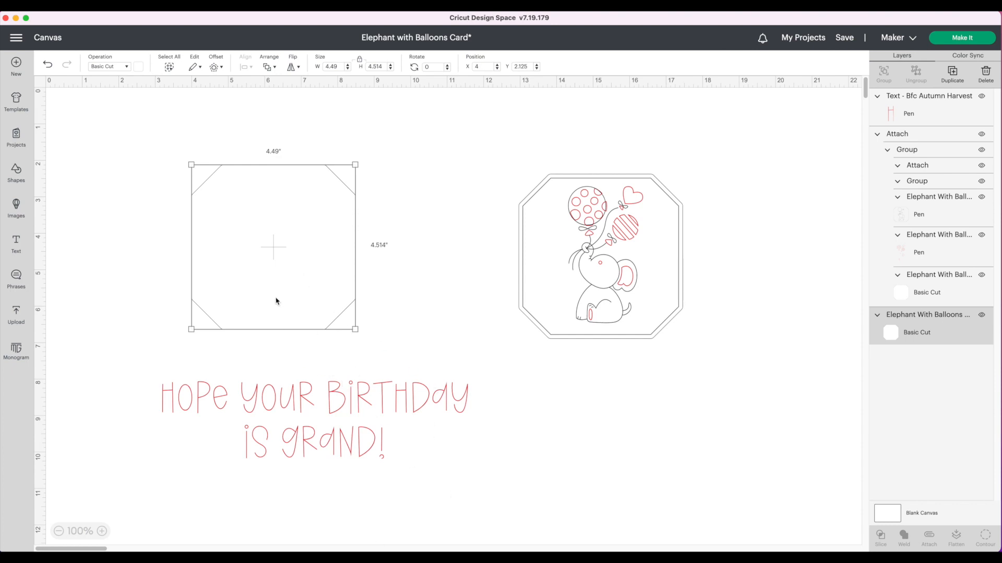
# Place the spare octagon behind the elephant card and move the greeting below it, freeing the rest of the canvas
pyautogui.moveTo(273, 298); pyautogui.dragTo(598, 327)
pyautogui.moveTo(359, 438); pyautogui.dragTo(624, 462)
pyautogui.click(360, 334)
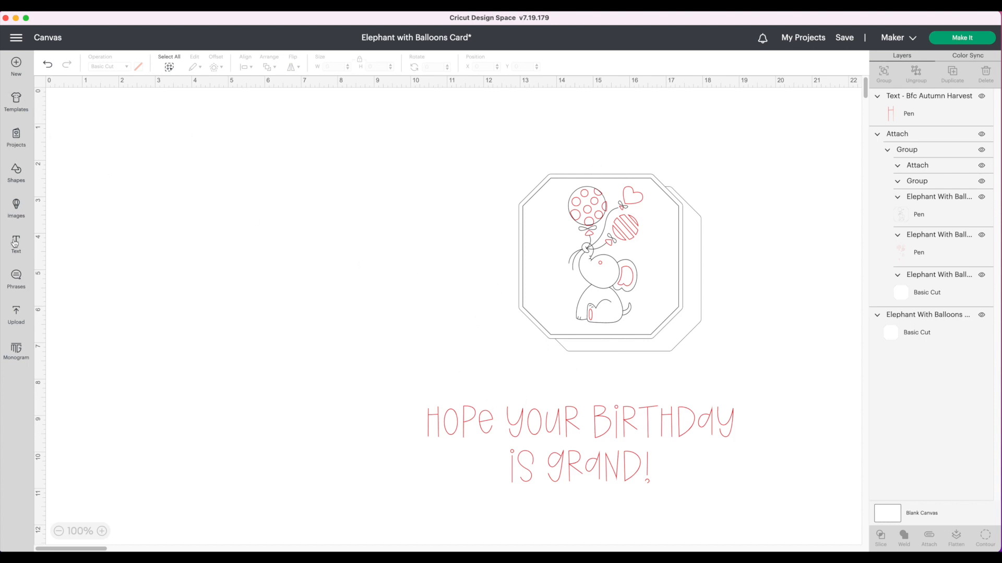
# Insert a square shape and set its material colour to light blue
pyautogui.click(17, 172)
pyautogui.click(61, 282)
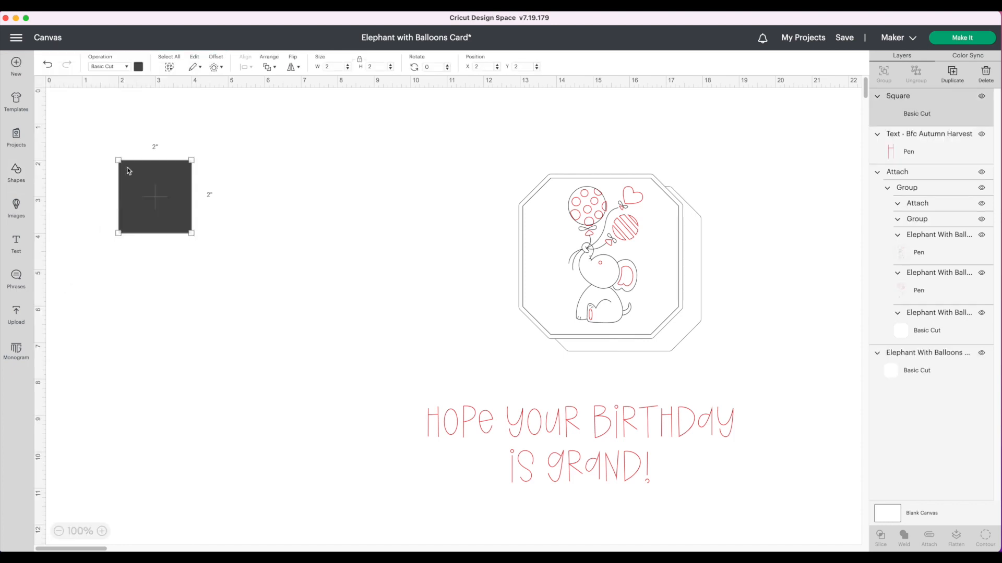
pyautogui.click(139, 68)
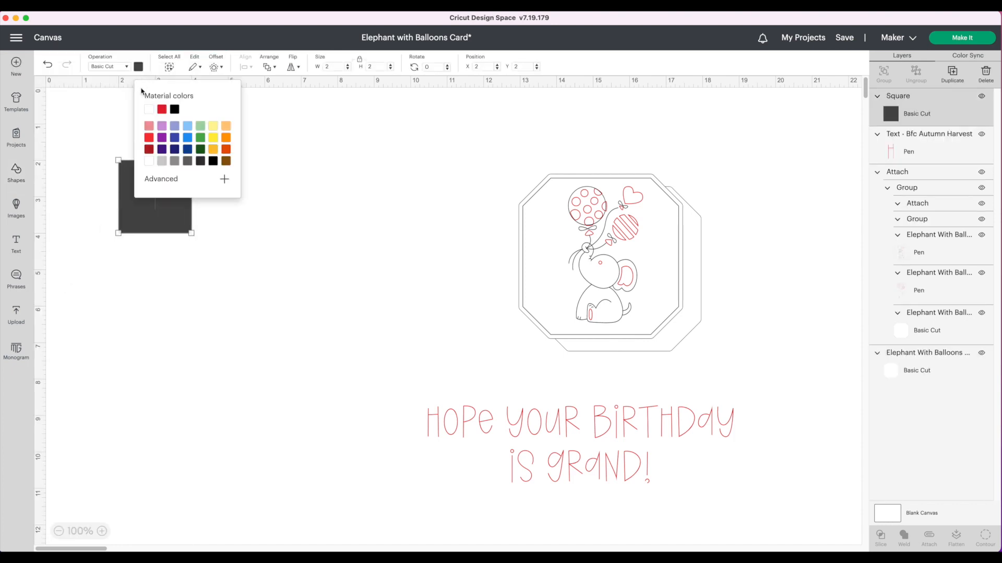
pyautogui.click(188, 127)
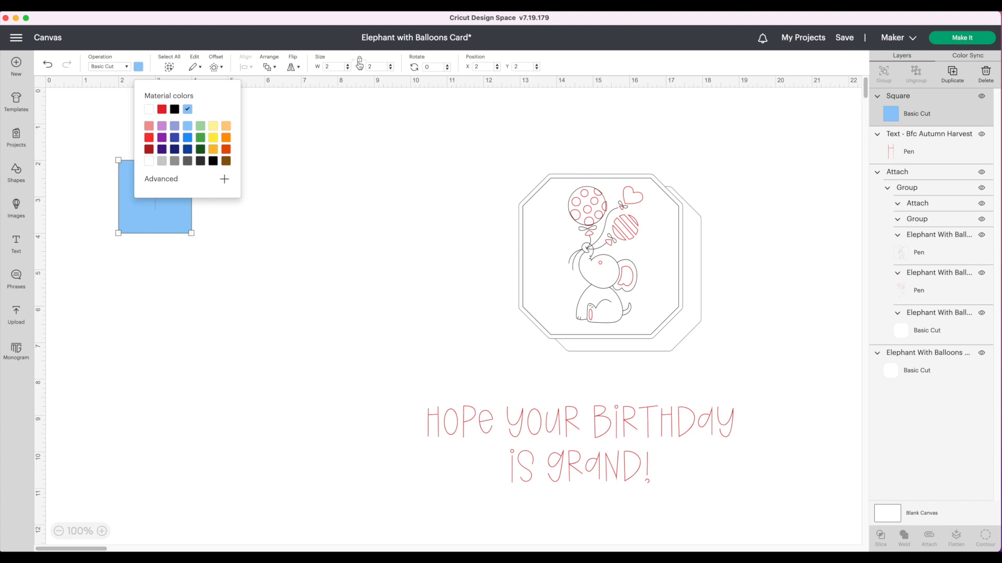
# Resize the blue square without locked proportions to 4 in wide and 5.25 in high
pyautogui.click(339, 68)
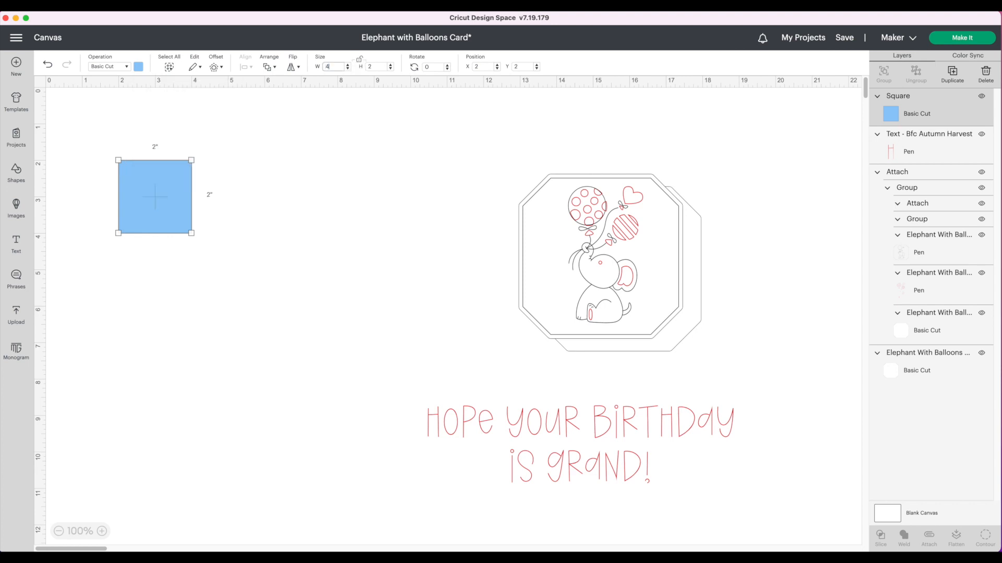
pyautogui.press('Return')
pyautogui.click(377, 67)
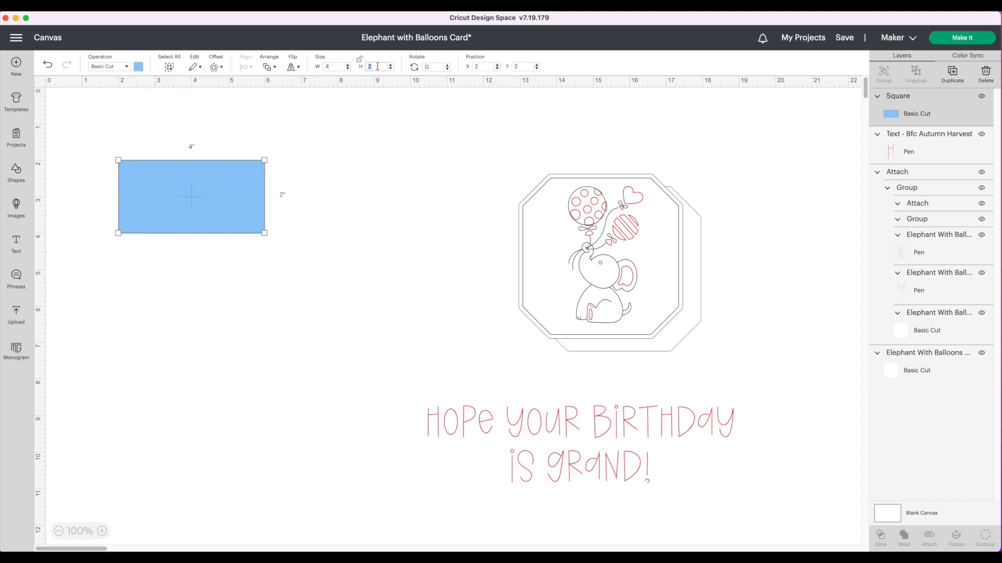
pyautogui.press('Return')
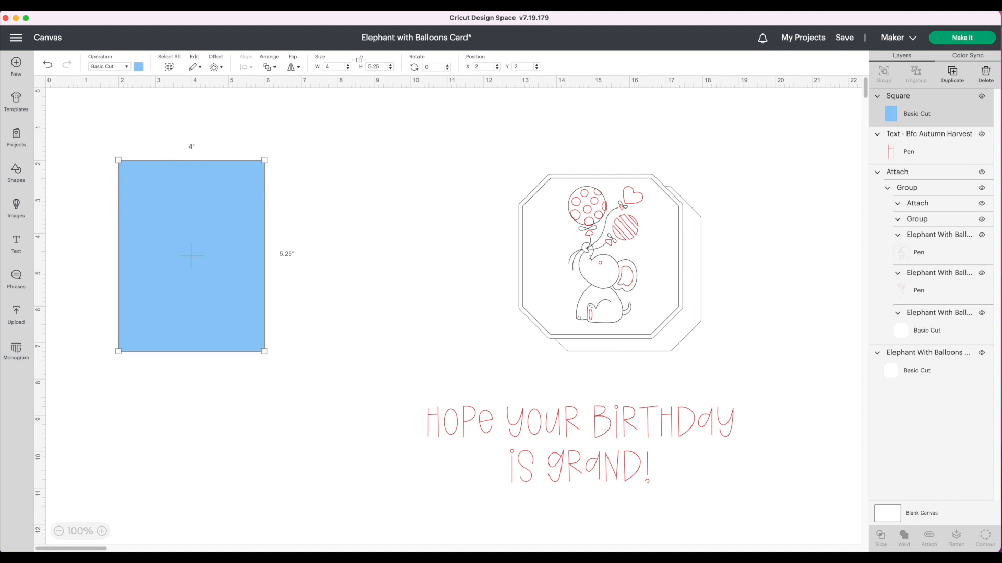
# Move the attached elephant card next to the blue rectangle and bring it to the front
pyautogui.moveTo(501, 252); pyautogui.dragTo(262, 256)
pyautogui.rightClick(286, 254)
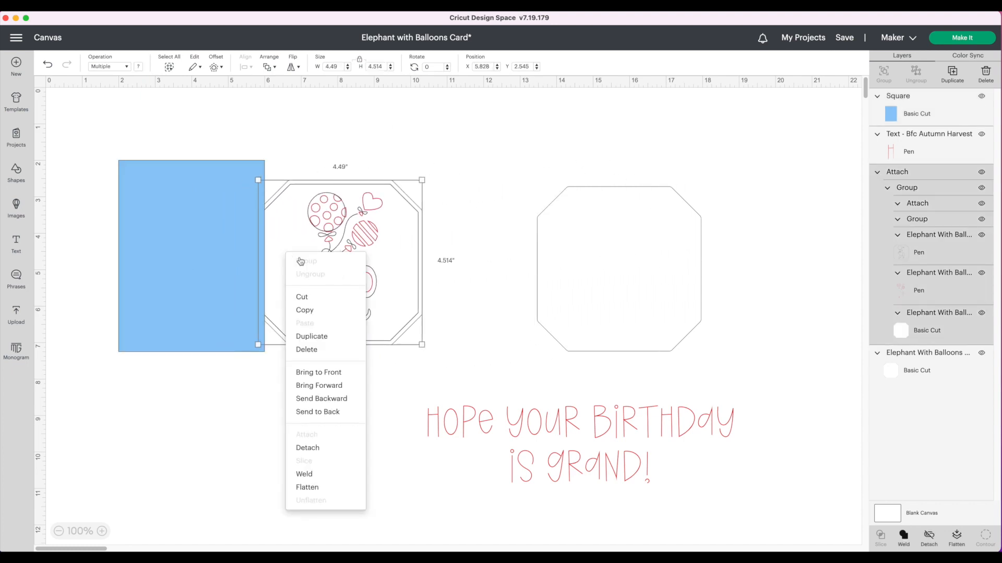
pyautogui.click(313, 375)
# Scale the elephant card down to about 3.36 in wide and position it on the blue rectangle's upper part
pyautogui.moveTo(372, 295); pyautogui.dragTo(246, 275)
pyautogui.moveTo(292, 328); pyautogui.dragTo(251, 285)
pyautogui.moveTo(208, 233); pyautogui.dragTo(206, 236)
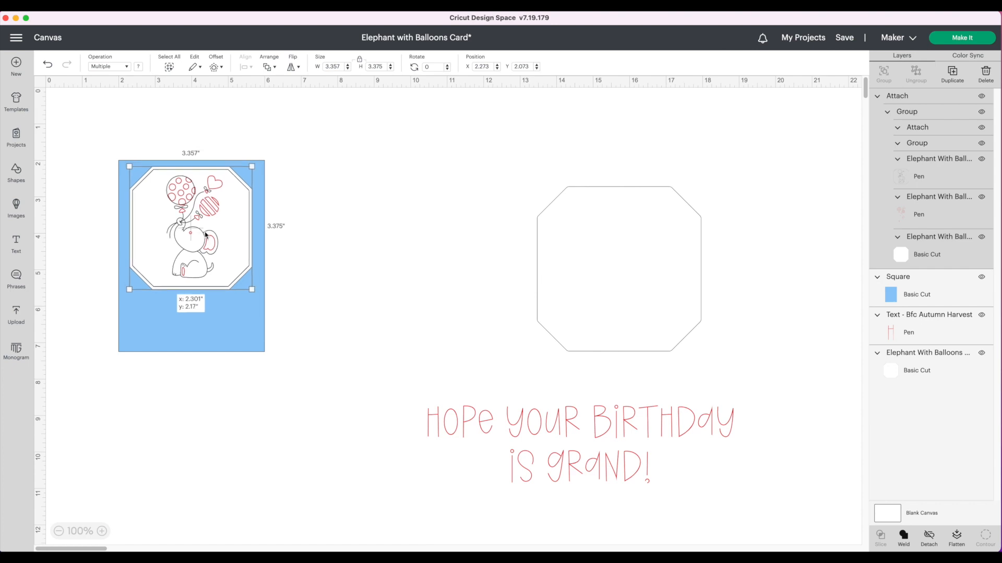
# Set the elephant card's width to 3 in, and resize the separate blank octagon to 3 in wide as well
pyautogui.click(341, 67)
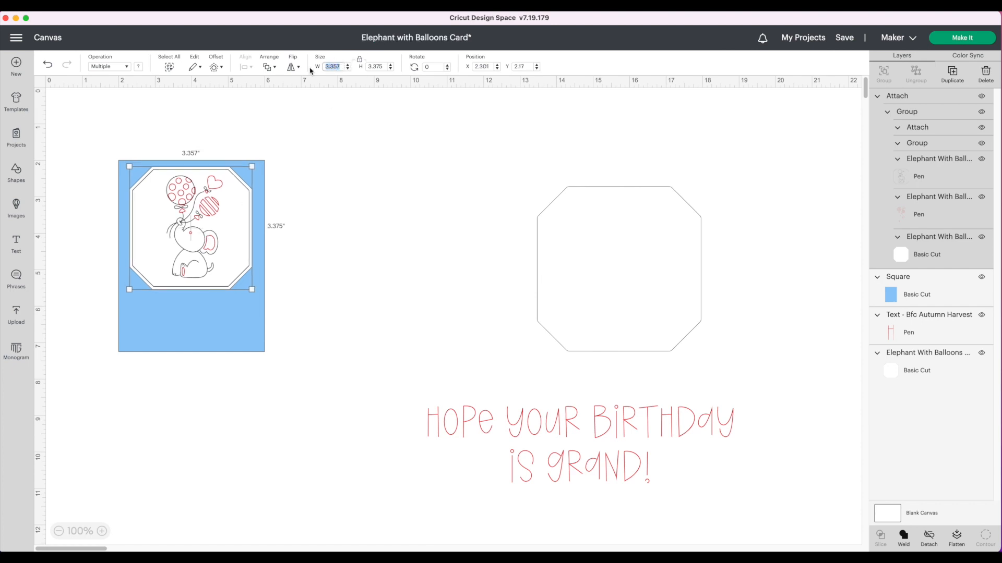
pyautogui.write('3')
pyautogui.press('Return')
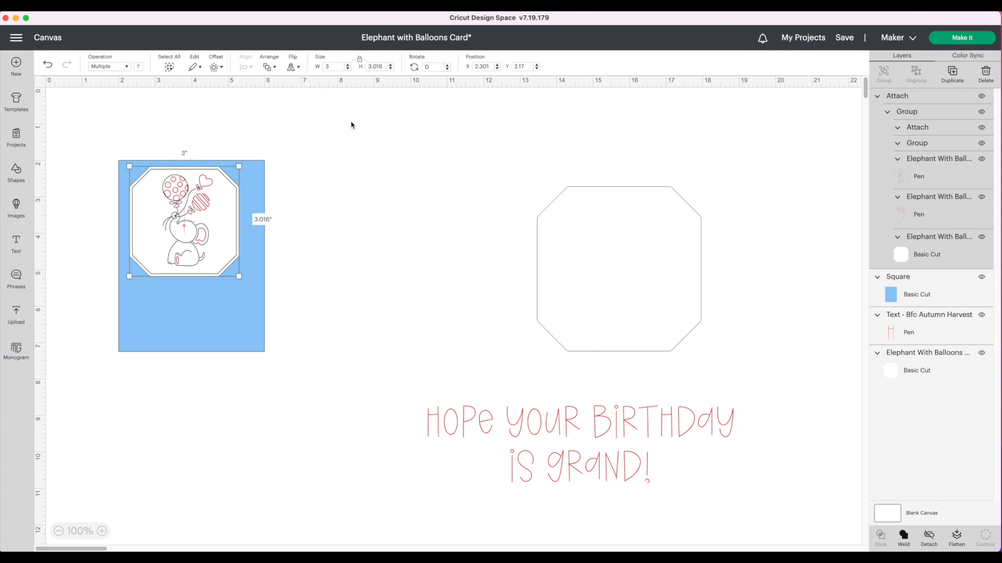
pyautogui.moveTo(556, 220); pyautogui.dragTo(477, 227)
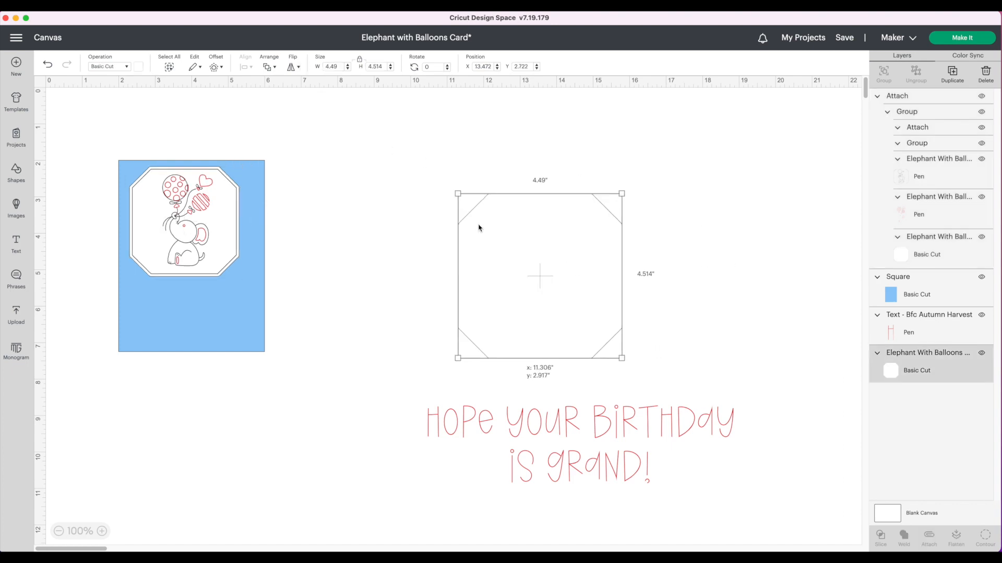
pyautogui.click(327, 68)
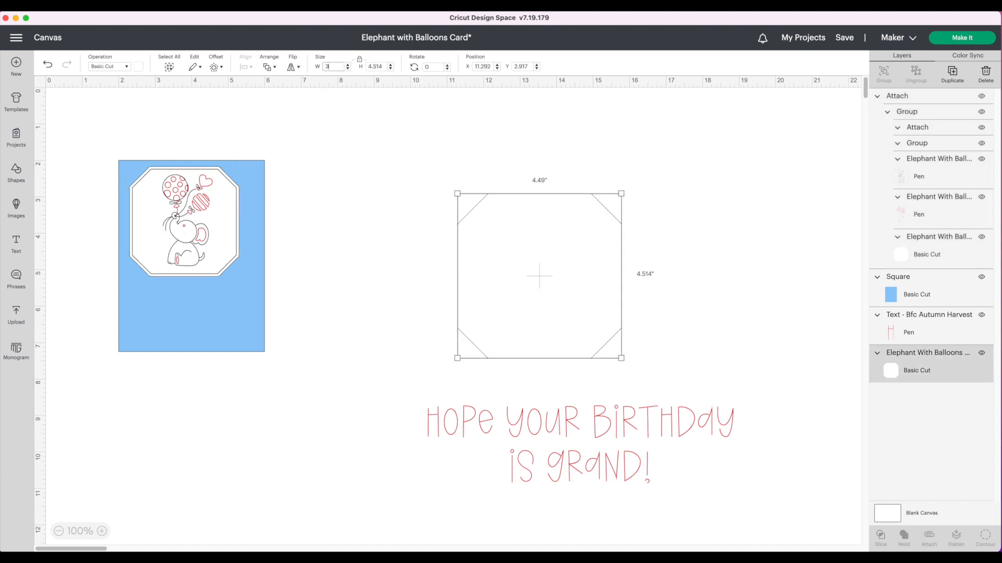
pyautogui.press('Return')
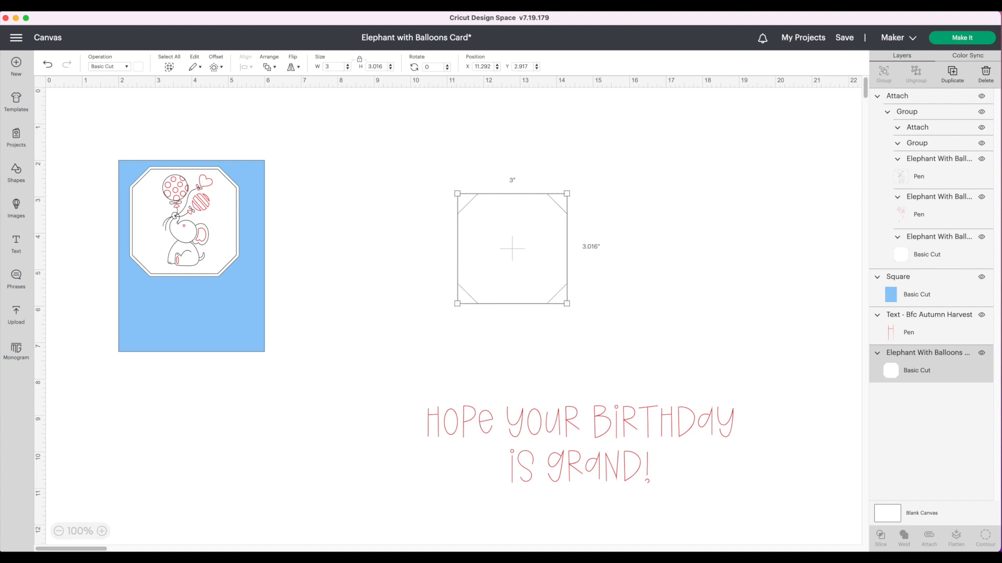
# Scale the birthday greeting down to about 2.26 in wide, undo its line wrapping, and place it on the blank octagon's lower part
pyautogui.click(583, 448)
pyautogui.moveTo(733, 481); pyautogui.dragTo(472, 422)
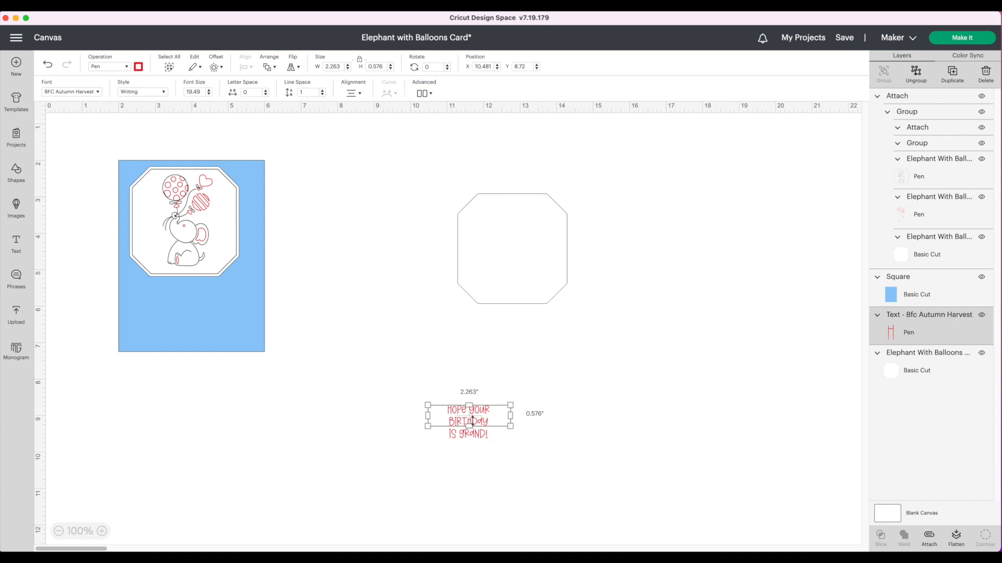
pyautogui.click(48, 63)
pyautogui.moveTo(499, 406); pyautogui.dragTo(535, 286)
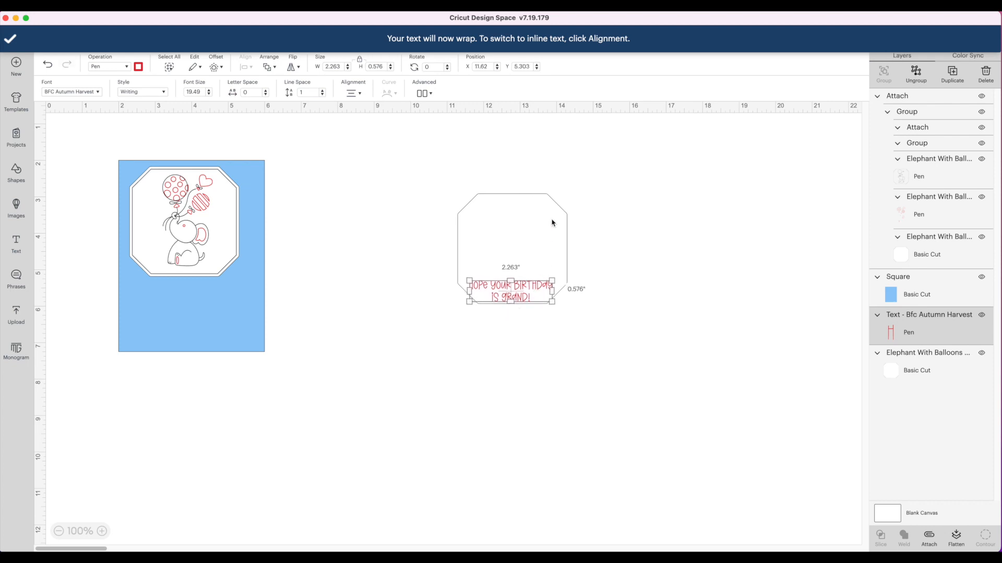
# Flatten the blank octagon without locked proportions into a label about 3.07 in wide and 0.86 in high around the greeting
pyautogui.click(554, 219)
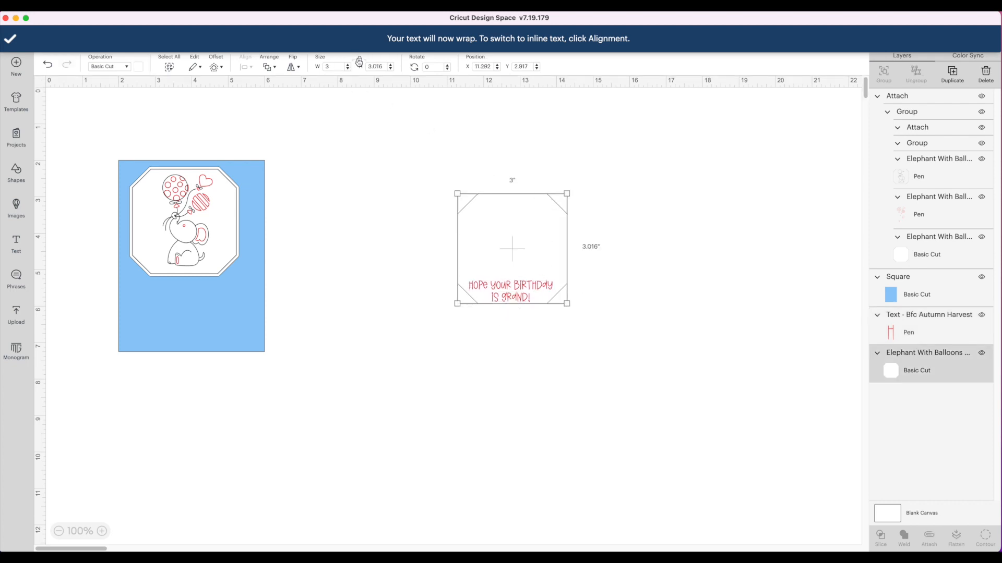
pyautogui.moveTo(566, 194); pyautogui.dragTo(568, 272)
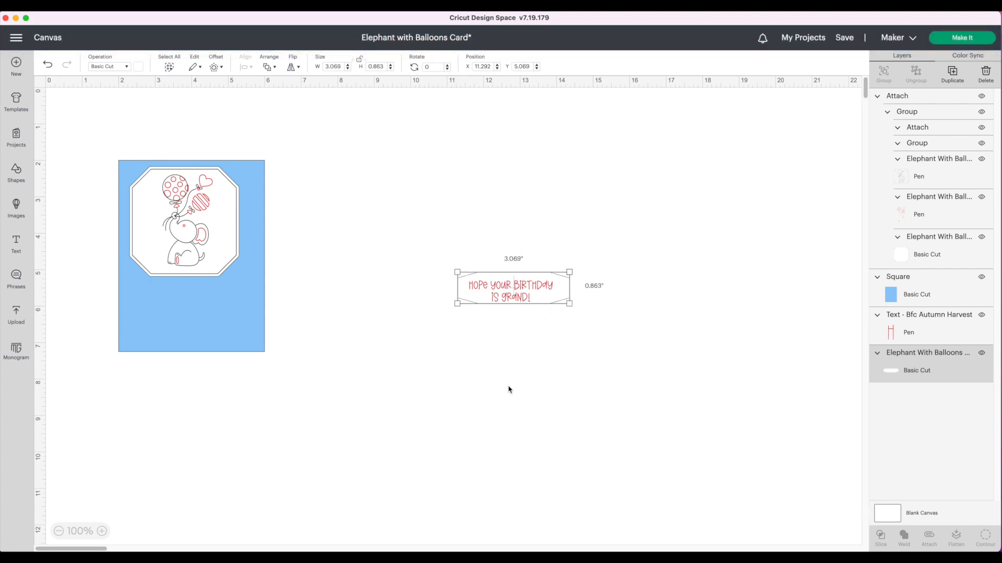
pyautogui.click(509, 329)
# Center the greeting and the flattened octagon label on each other
pyautogui.moveTo(427, 257); pyautogui.dragTo(623, 328)
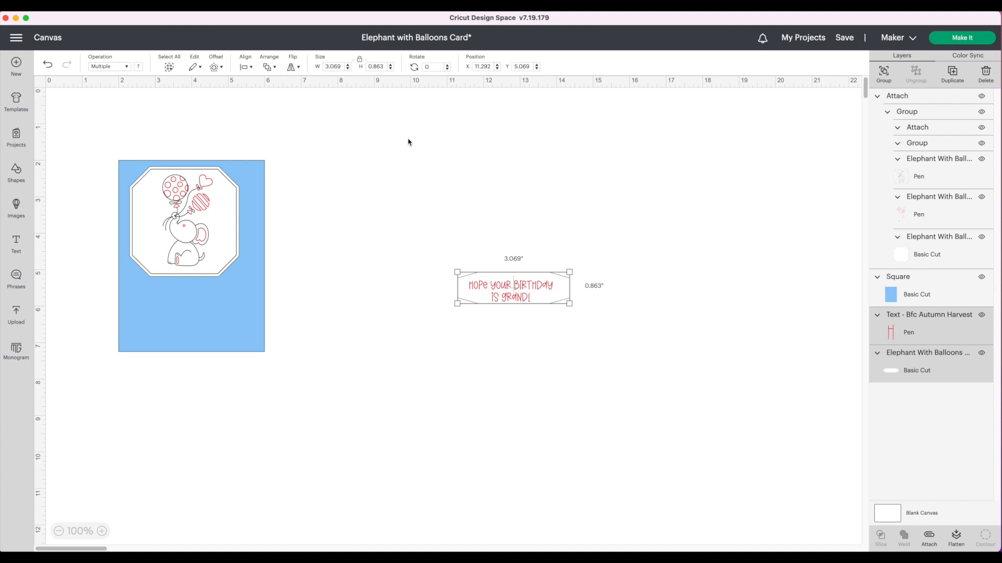
pyautogui.click(249, 71)
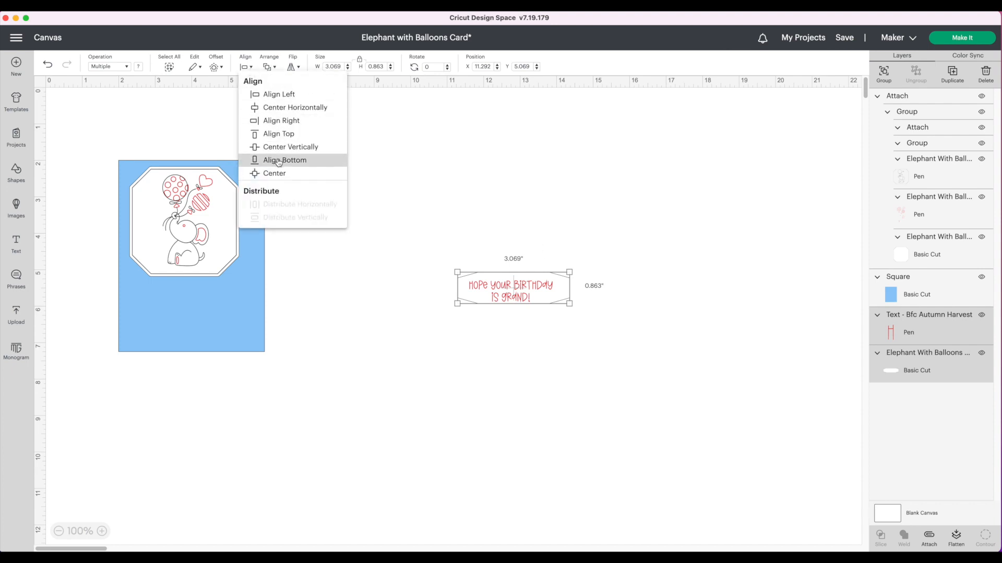
pyautogui.click(266, 173)
pyautogui.click(597, 243)
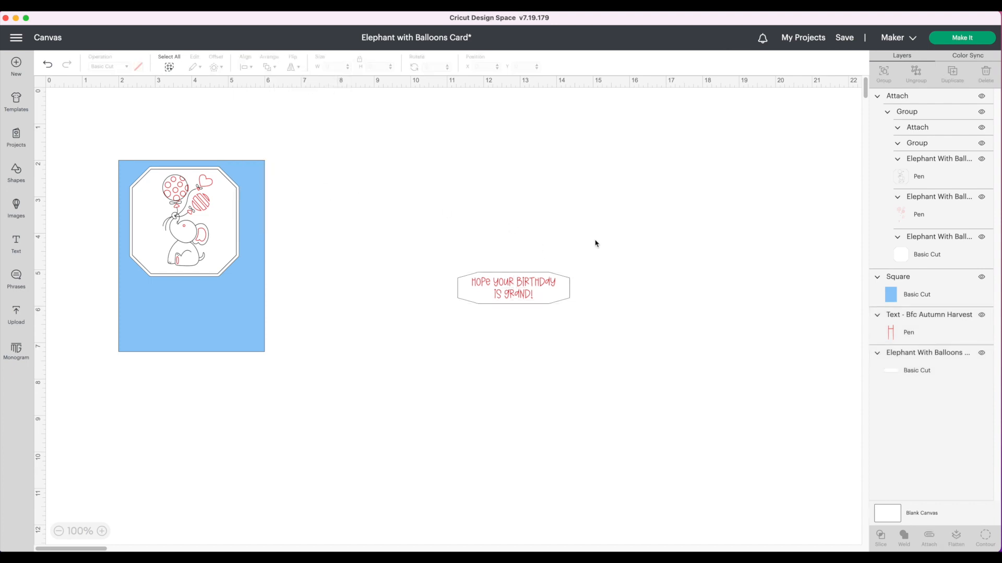
# Resize the white label shape to 2.75 in wide with its proportions locked
pyautogui.click(569, 295)
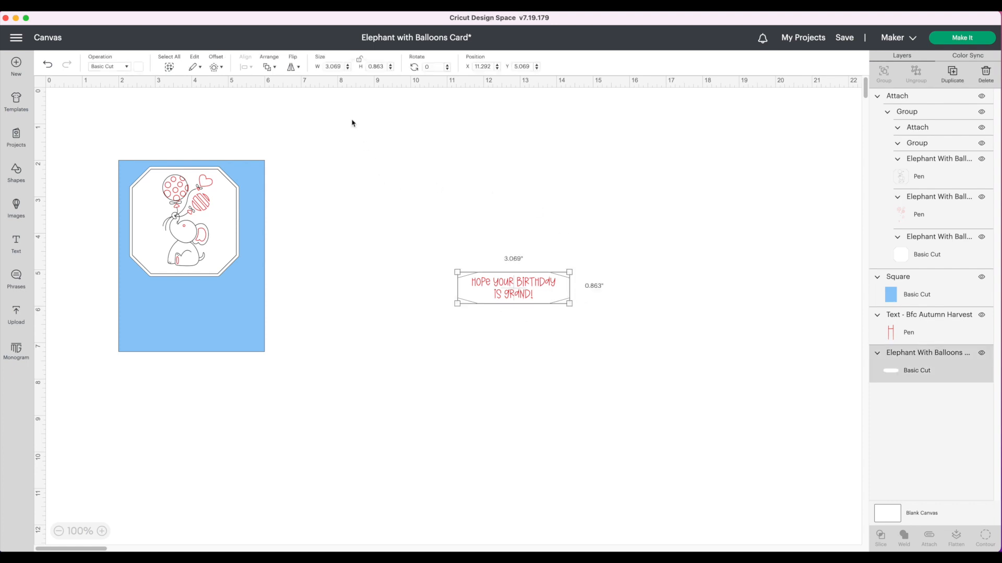
pyautogui.click(344, 66)
pyautogui.click(360, 61)
pyautogui.click(337, 63)
pyautogui.write('2.75')
pyautogui.press('Return')
pyautogui.click(527, 327)
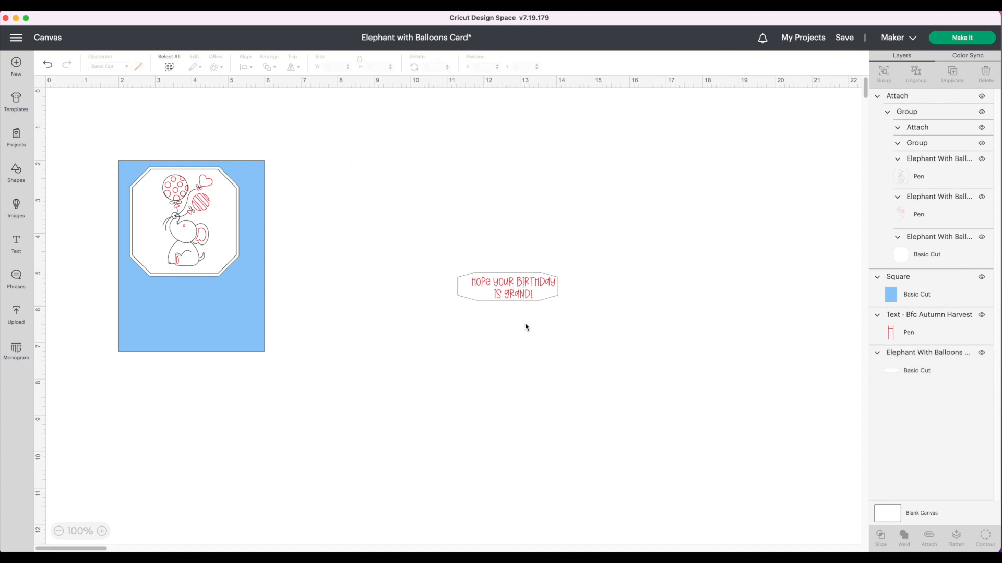
# Create a 0.111 in rounded-corner offset around the white label without the greeting, and move the black offset shape apart from it
pyautogui.moveTo(513, 288); pyautogui.dragTo(558, 332)
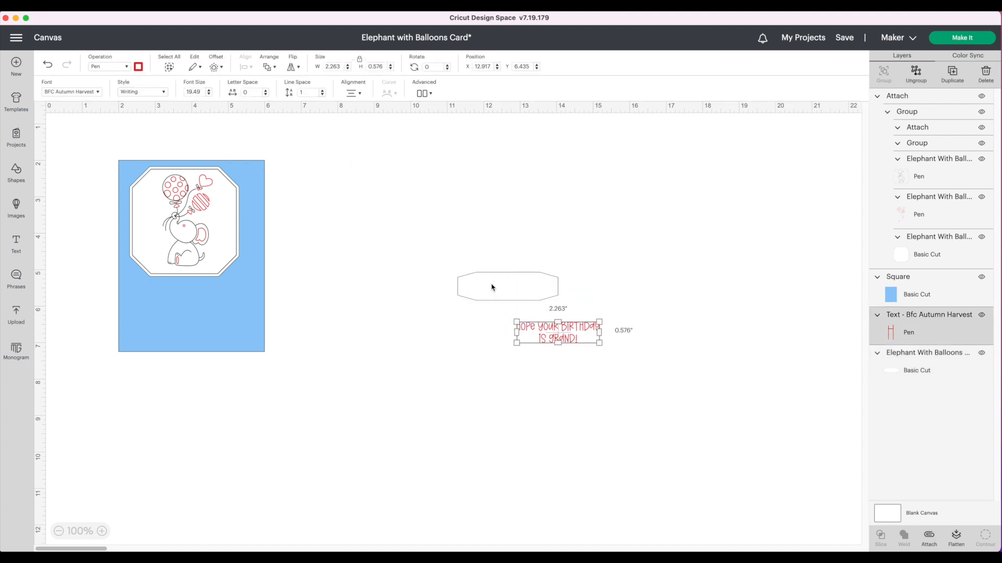
pyautogui.click(492, 288)
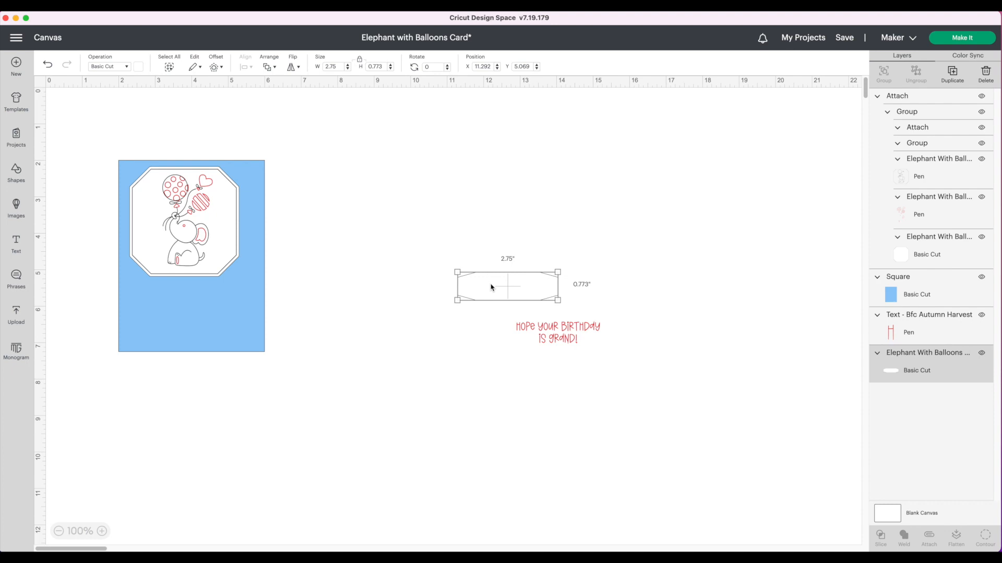
pyautogui.click(222, 68)
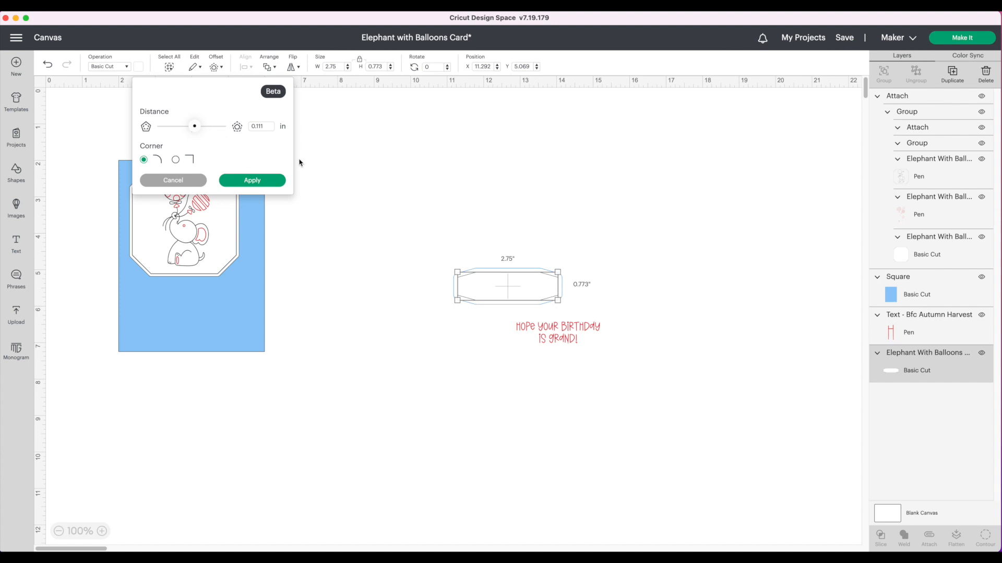
pyautogui.click(262, 181)
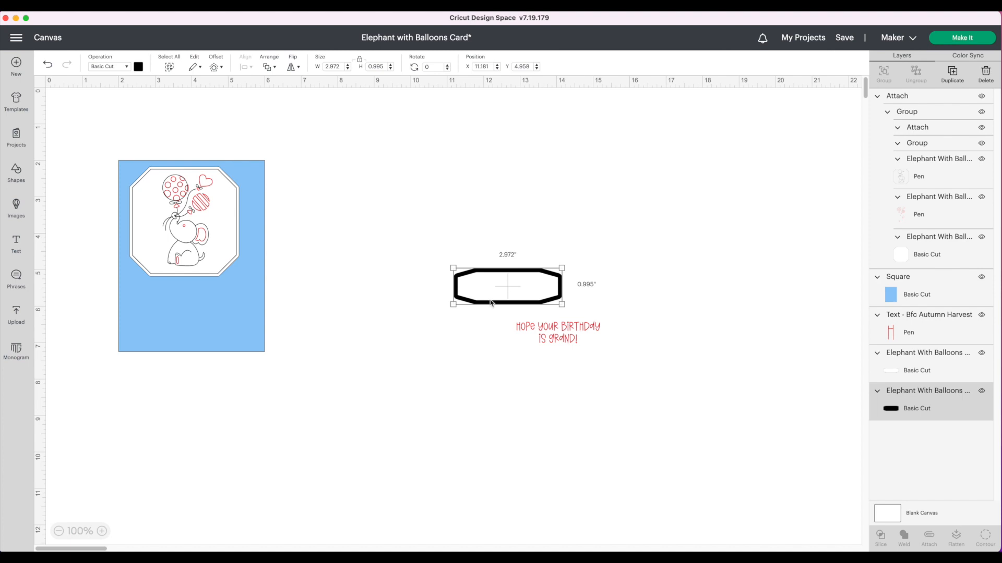
pyautogui.click(484, 282)
pyautogui.moveTo(485, 281); pyautogui.dragTo(378, 212)
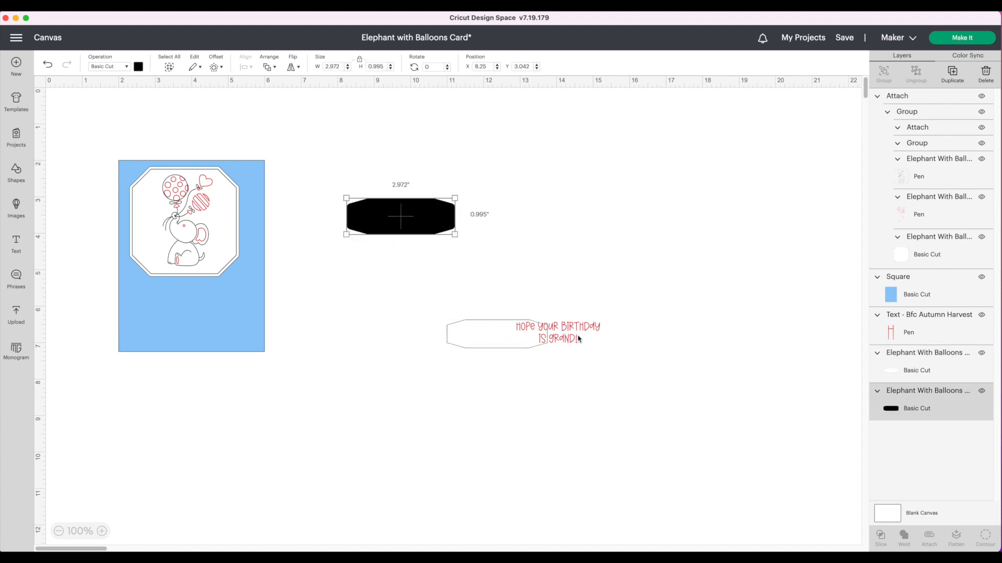
# Place the greeting back on the white label and center the two on each other
pyautogui.click(591, 320)
pyautogui.moveTo(580, 333); pyautogui.dragTo(523, 336)
pyautogui.moveTo(437, 313); pyautogui.dragTo(605, 385)
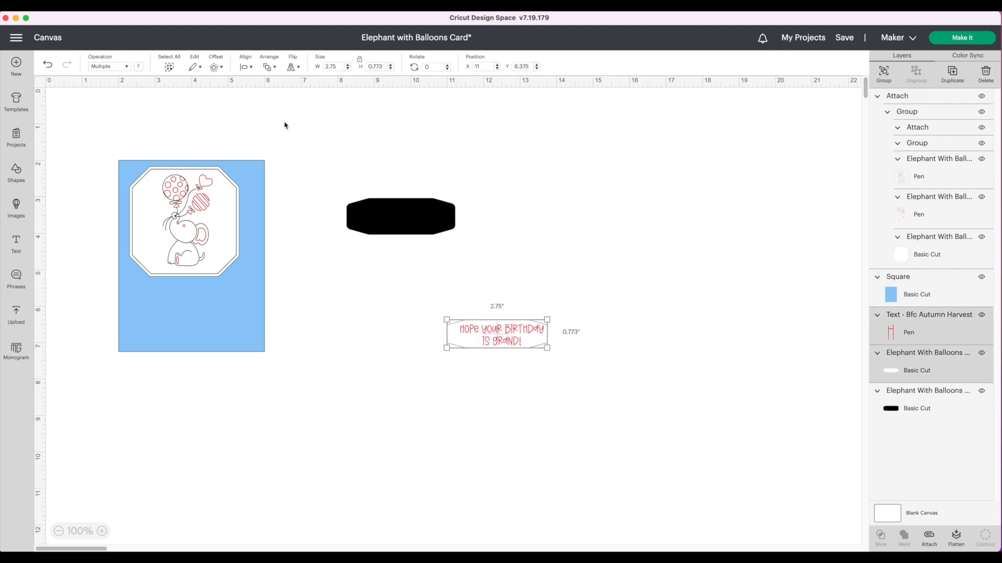
pyautogui.click(252, 68)
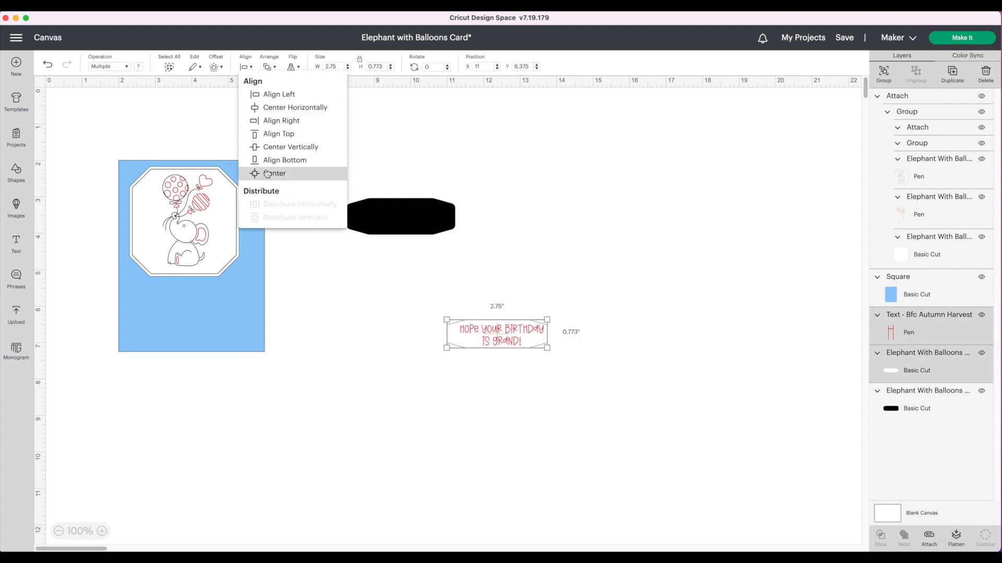
pyautogui.click(265, 170)
pyautogui.click(532, 355)
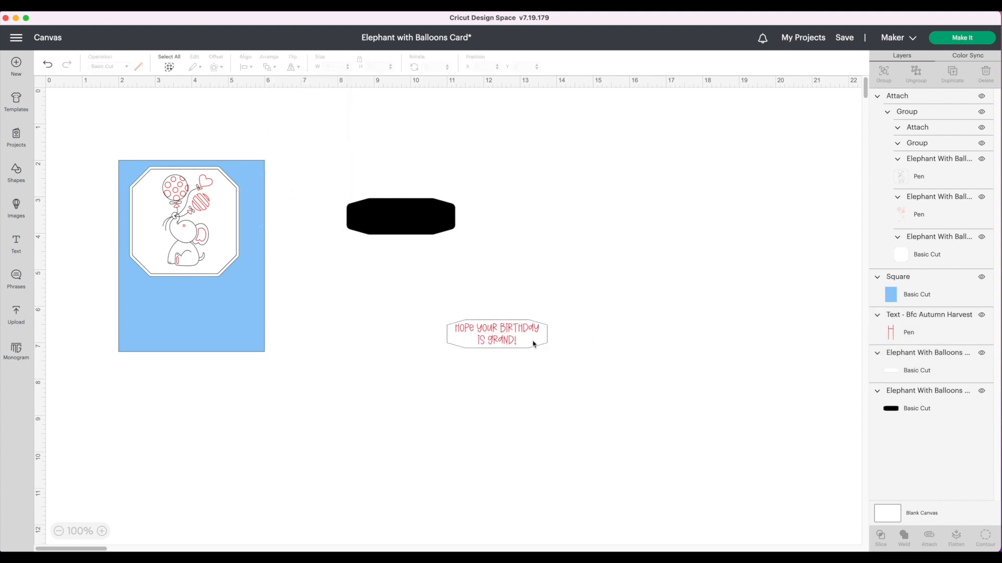
# Group the greeting with its white label and attach them
pyautogui.click(505, 334)
pyautogui.moveTo(405, 314); pyautogui.dragTo(612, 377)
pyautogui.rightClick(528, 336)
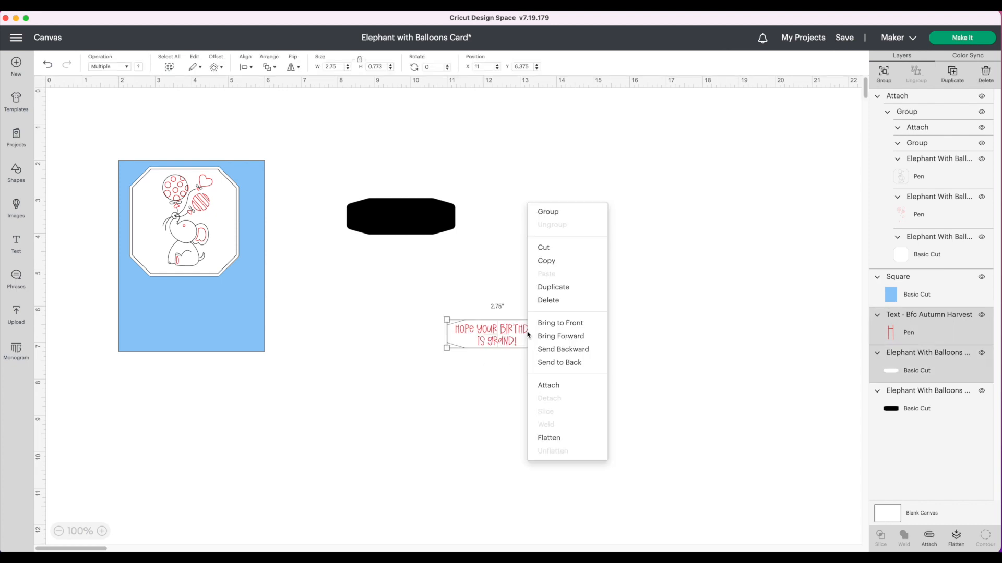
pyautogui.click(547, 211)
pyautogui.rightClick(491, 332)
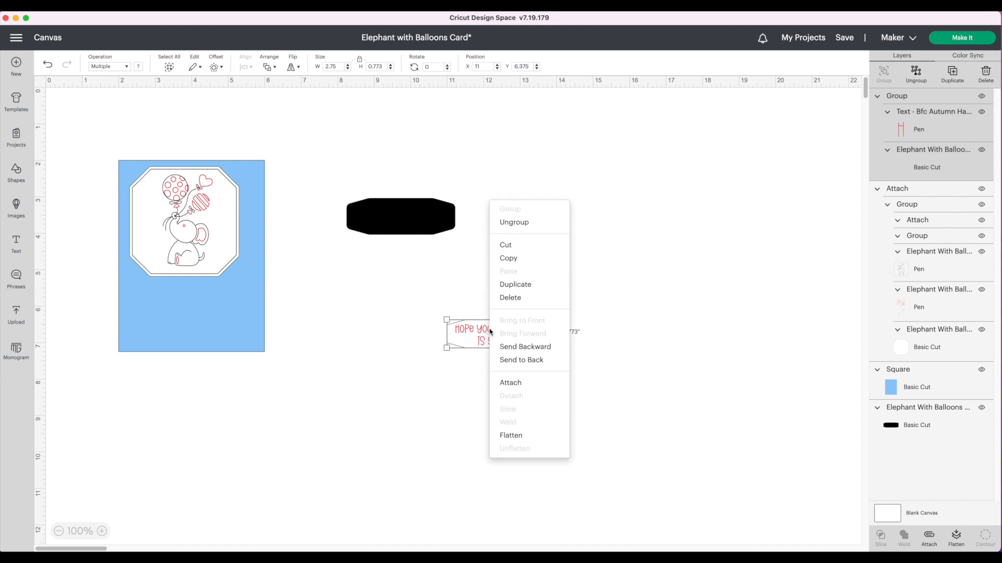
pyautogui.click(511, 383)
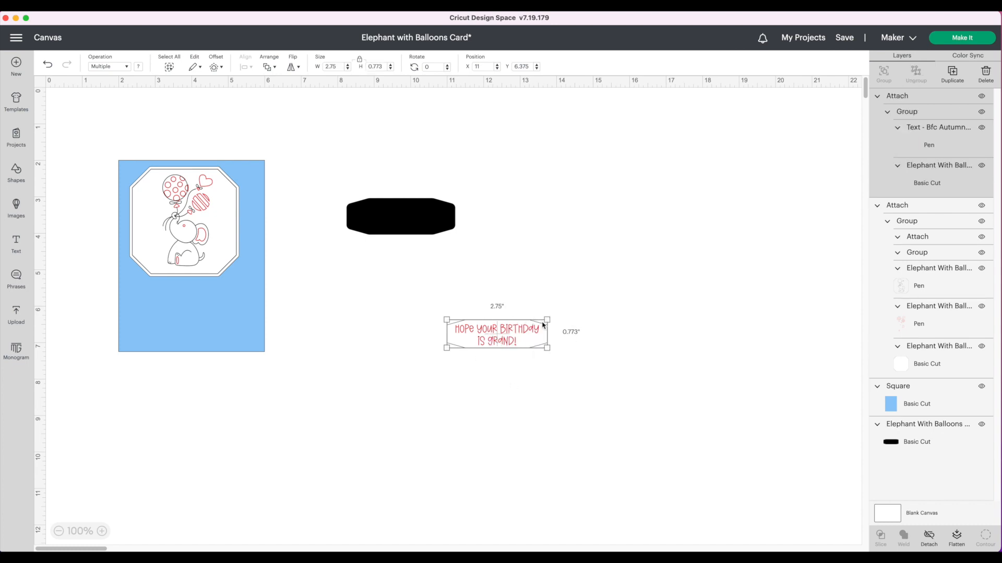
pyautogui.click(544, 326)
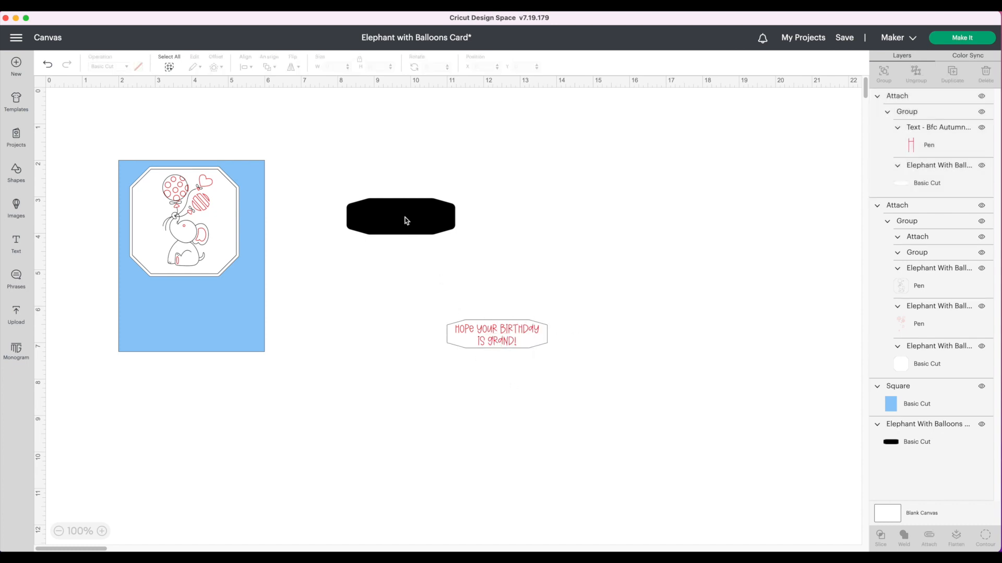
# Bring the black label to the front on the blue rectangle's lower part, and shift the elephant card to the rectangle's horizontal middle
pyautogui.moveTo(408, 217); pyautogui.dragTo(369, 269)
pyautogui.rightClick(369, 269)
pyautogui.click(401, 388)
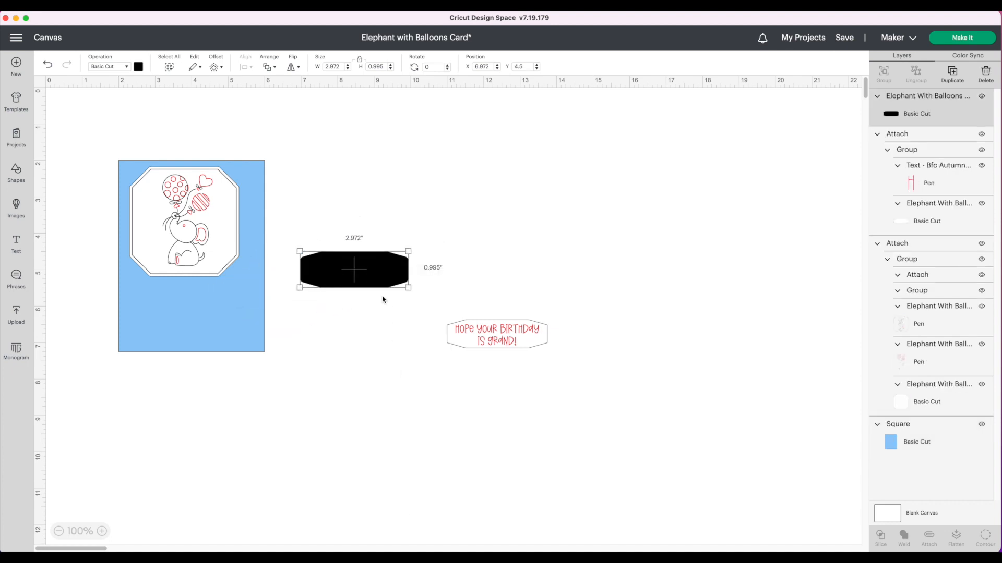
pyautogui.moveTo(372, 266); pyautogui.dragTo(196, 315)
pyautogui.click(218, 249)
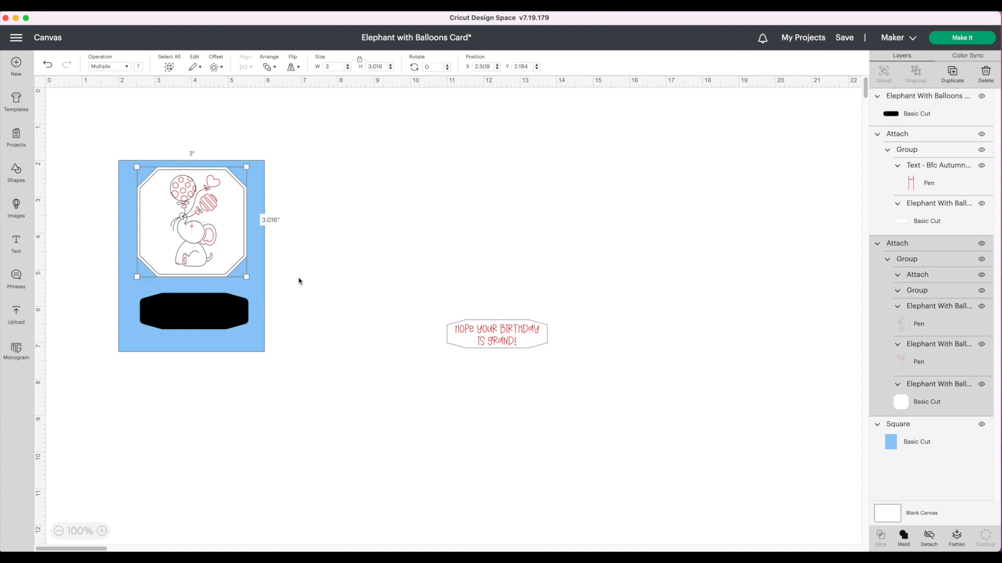
# Bring the attached greeting label to the front and place it on the black label
pyautogui.rightClick(507, 338)
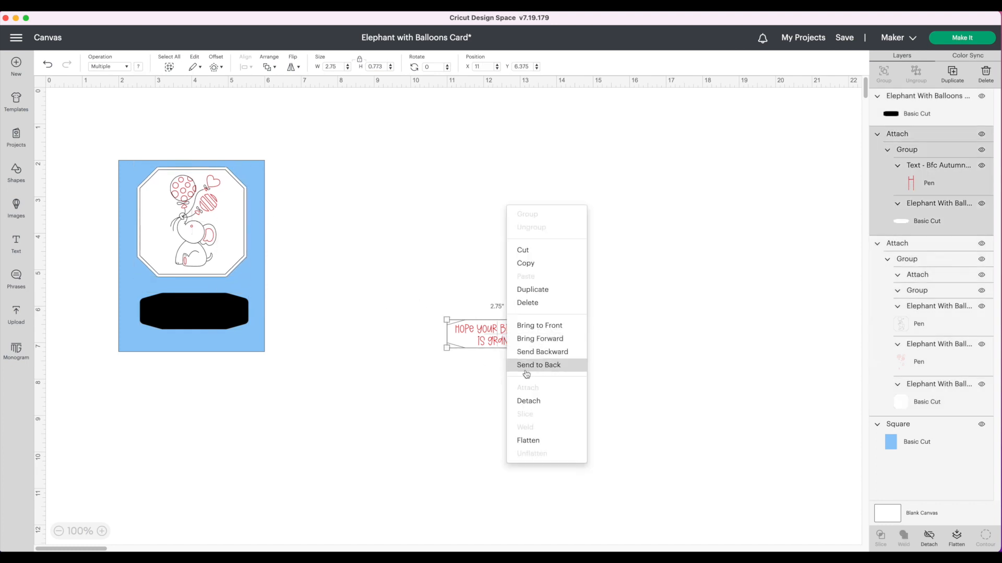
pyautogui.click(527, 325)
pyautogui.moveTo(478, 337); pyautogui.dragTo(209, 316)
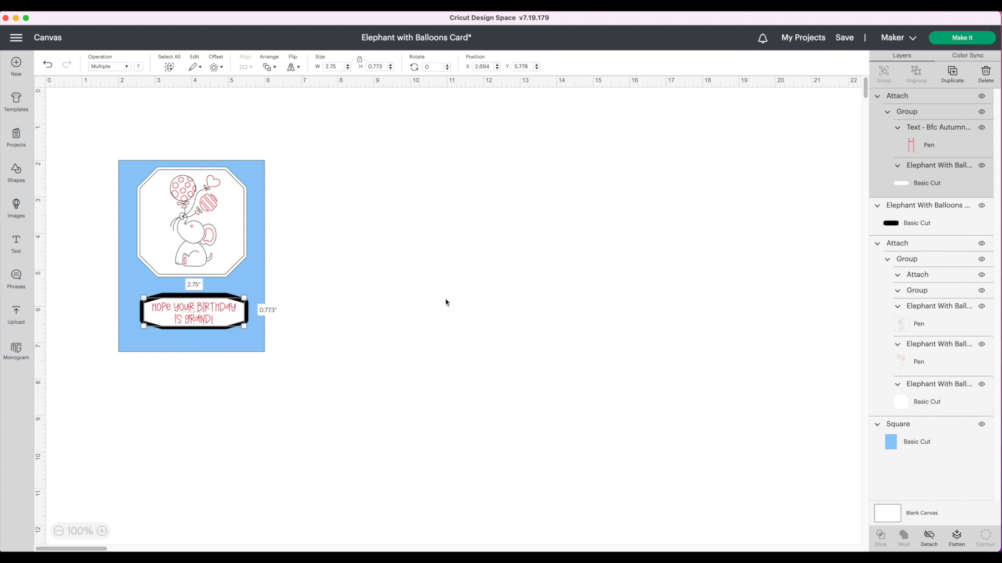
# Move the blue card-front rectangle out from behind the card pieces and delete it
pyautogui.click(416, 304)
pyautogui.moveTo(252, 278); pyautogui.dragTo(701, 281)
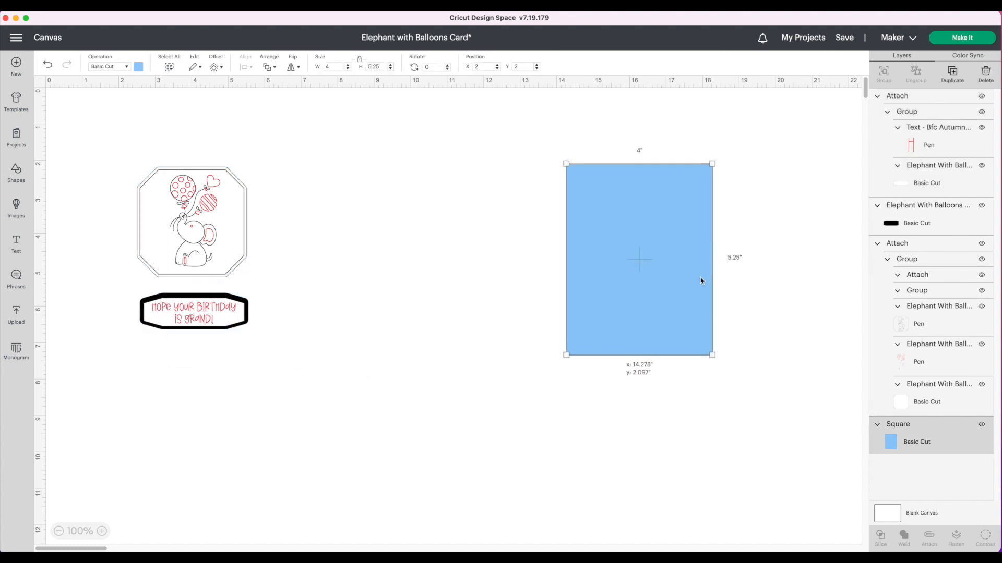
pyautogui.press('Delete')
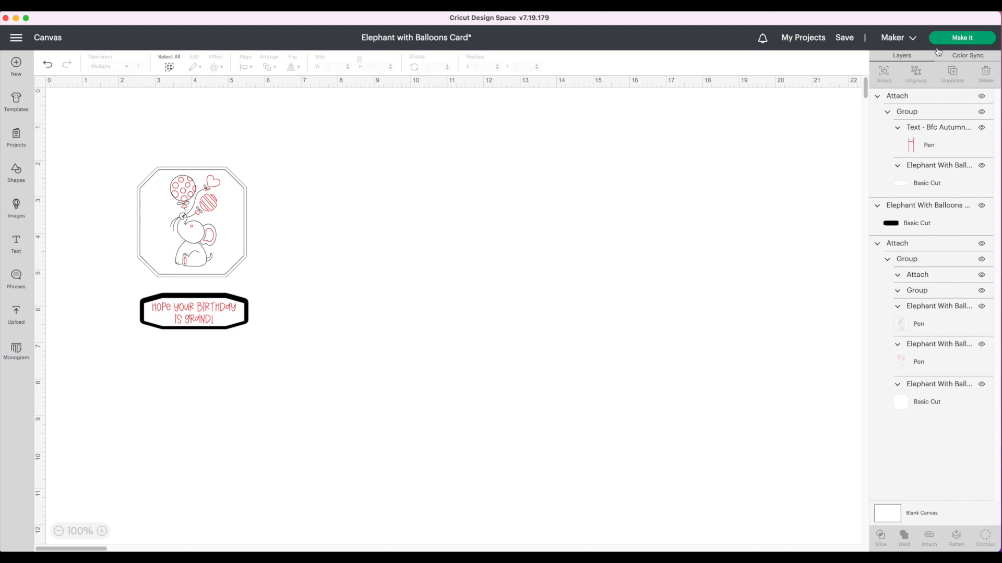
# Send the design to mat preparation and set the first mat's material load type to On Mat
pyautogui.click(961, 39)
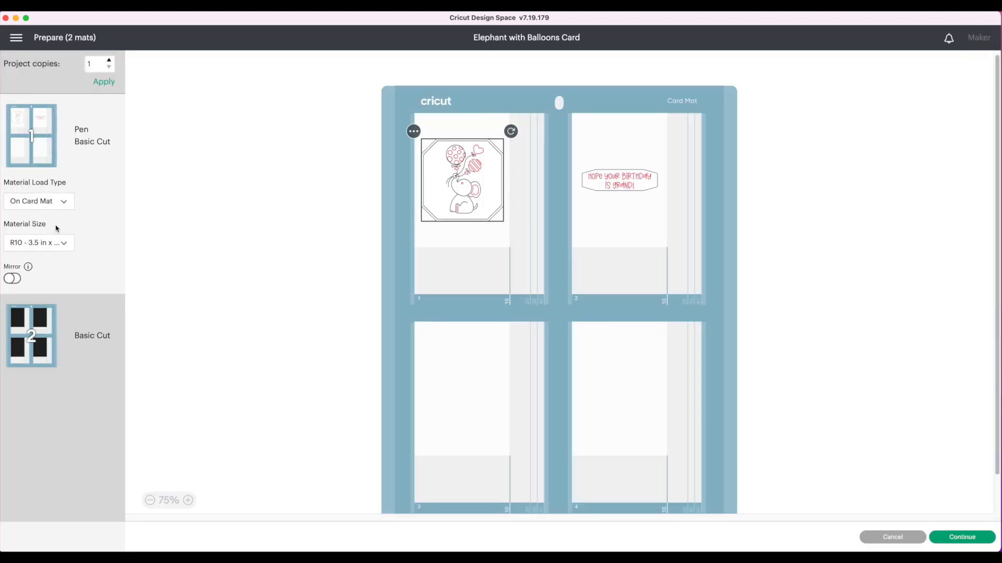
pyautogui.click(40, 202)
pyautogui.click(39, 215)
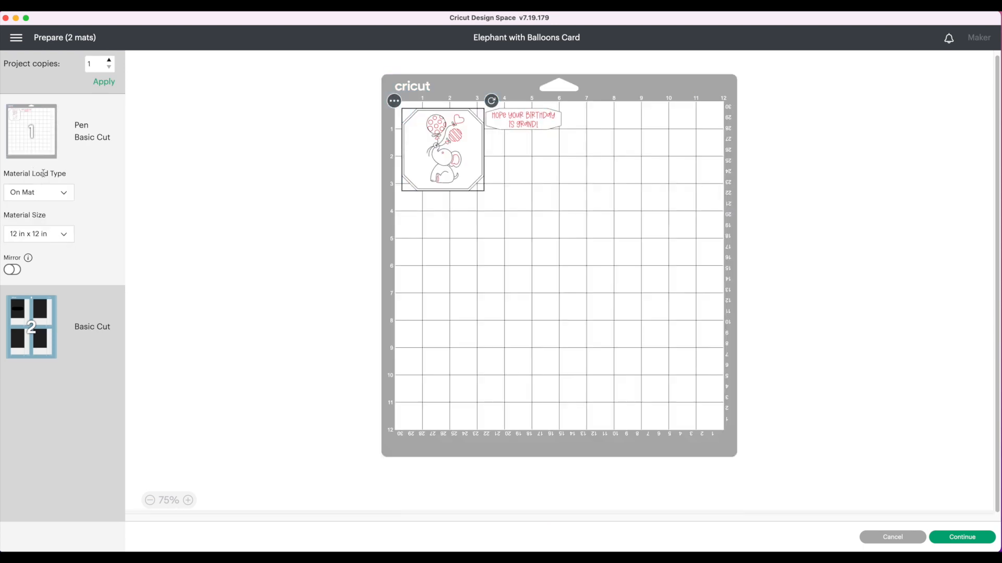
# Move the greeting label and the elephant card apart and farther in from the edges of the first 12 x 12 in mat
pyautogui.moveTo(537, 125); pyautogui.dragTo(567, 144)
pyautogui.moveTo(453, 157); pyautogui.dragTo(461, 173)
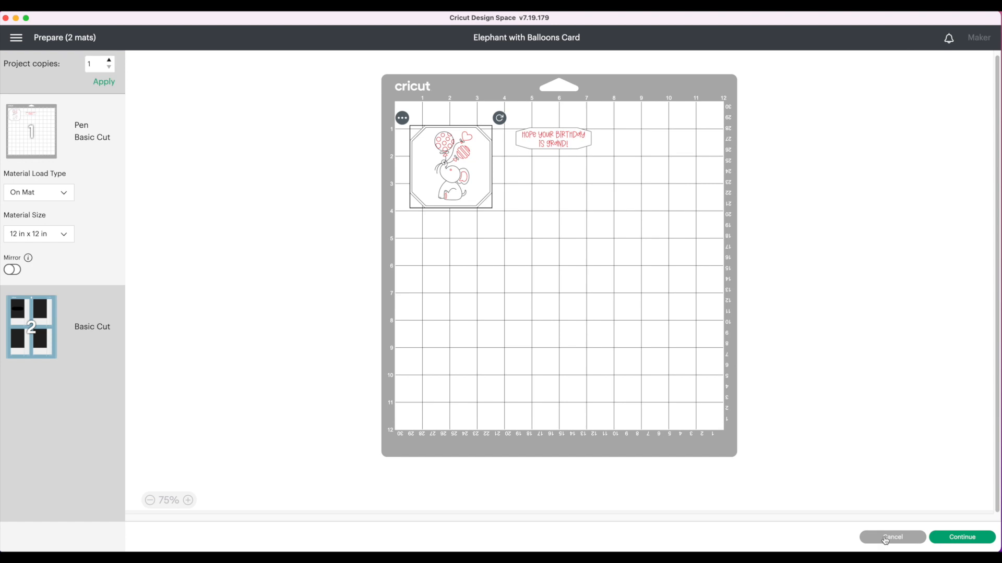
# Set the second mat's material load type to On Mat for the black label
pyautogui.click(92, 327)
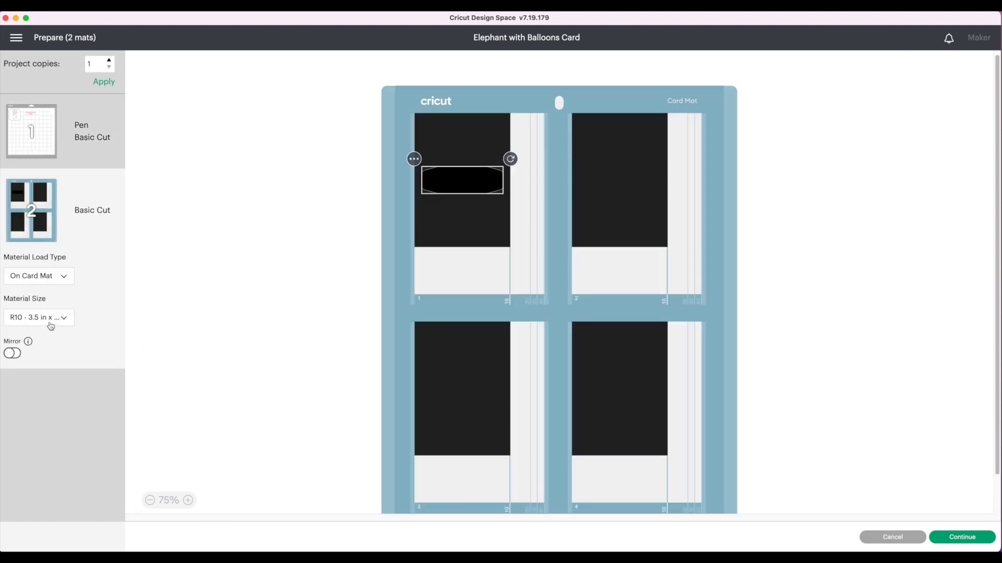
pyautogui.click(41, 279)
pyautogui.click(41, 295)
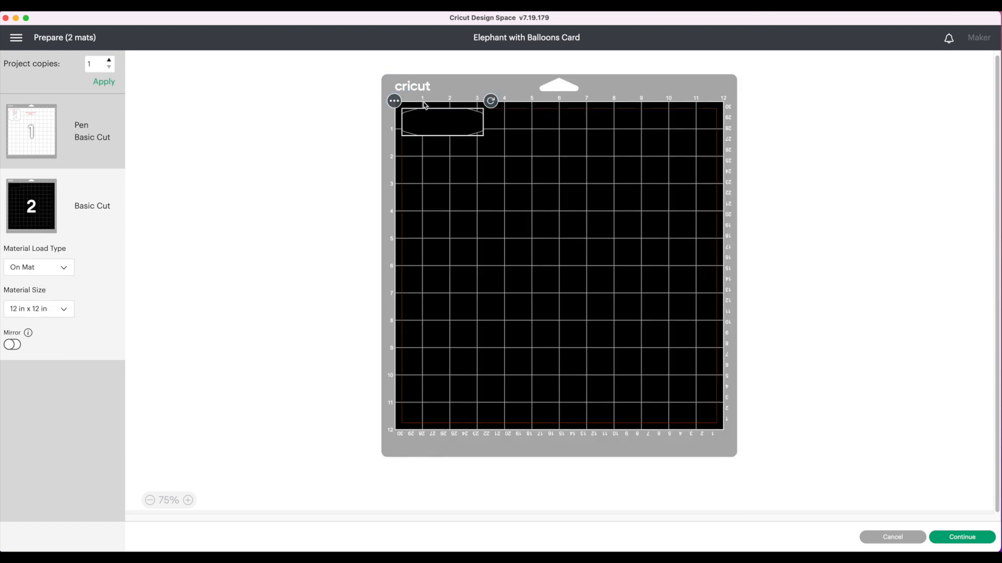
# Move the black label from the second mat onto the first mat with the elephant card and greeting
pyautogui.click(394, 102)
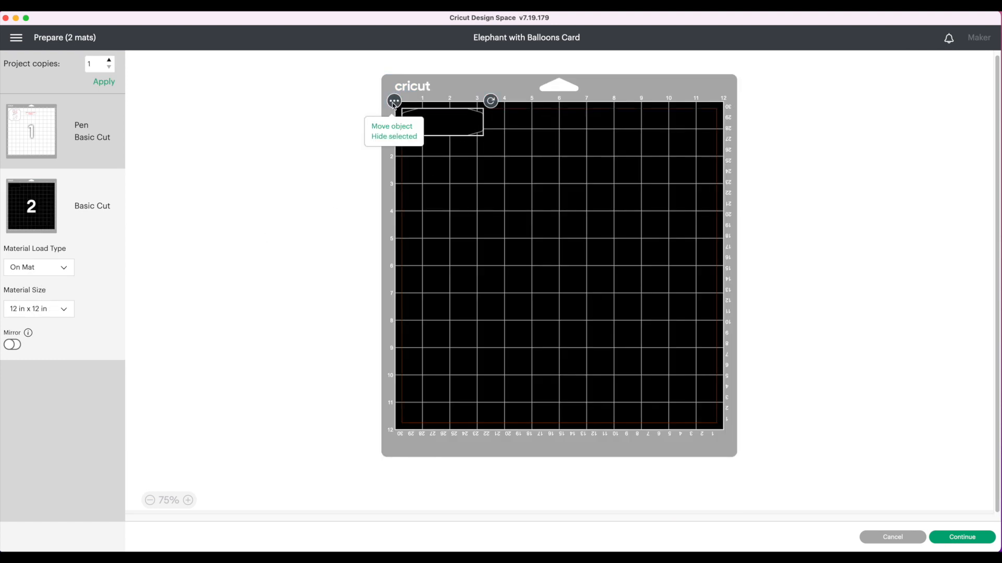
pyautogui.click(395, 131)
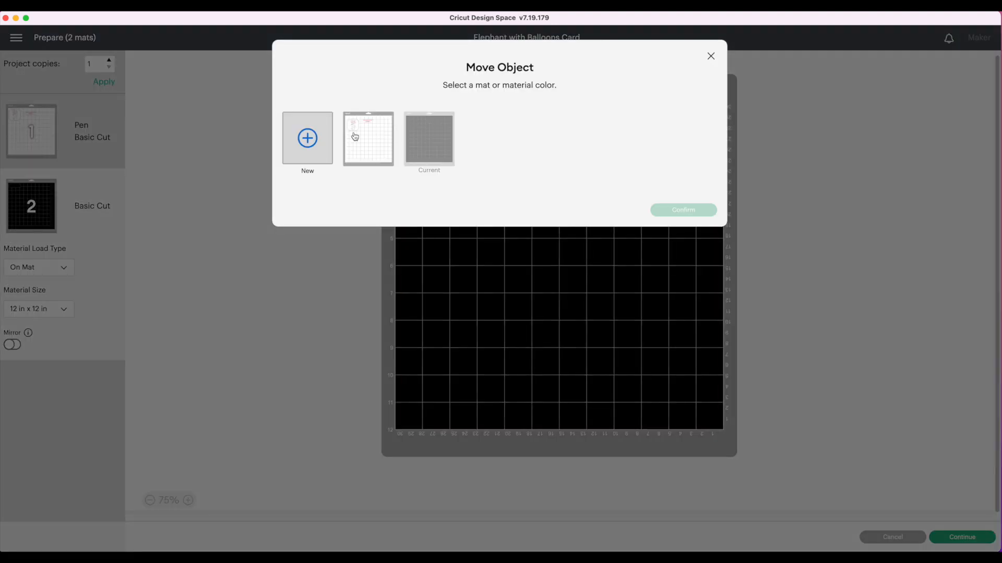
pyautogui.click(355, 137)
pyautogui.click(670, 210)
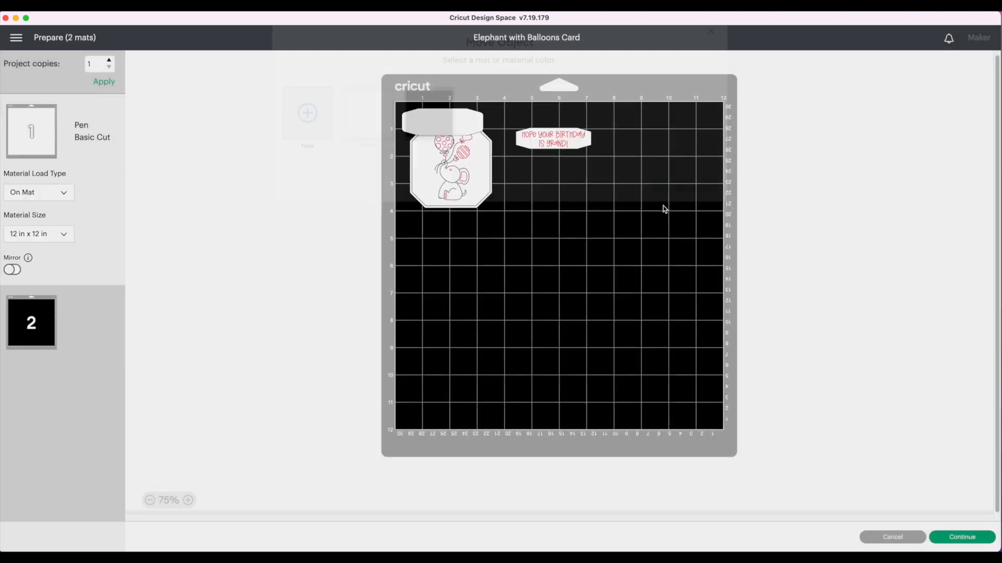
# Place the blank label near the first mat's lower-right corner and shift the elephant card and greeting label farther in from the mat's edges
pyautogui.moveTo(452, 117); pyautogui.dragTo(682, 398)
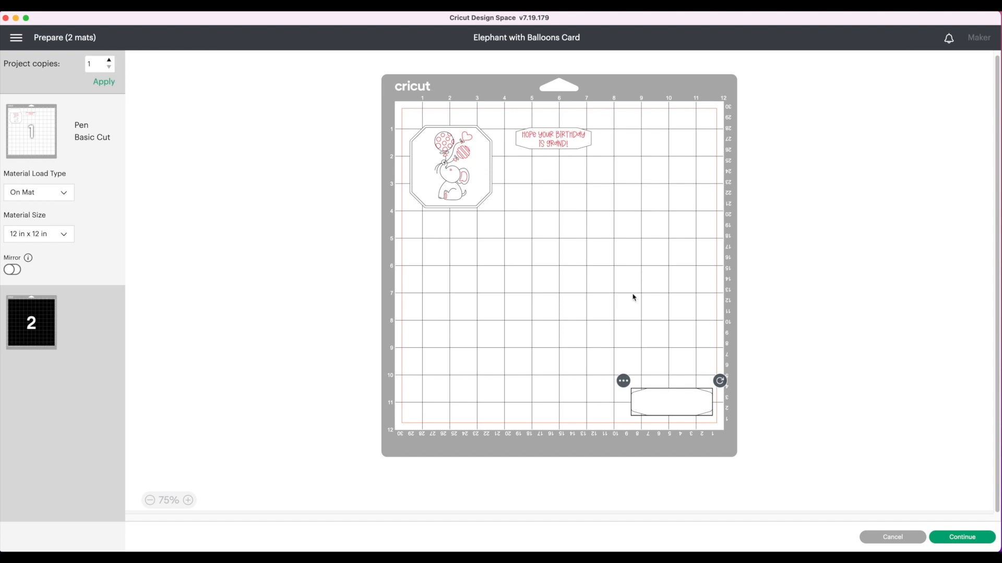
pyautogui.moveTo(464, 154); pyautogui.dragTo(473, 162)
pyautogui.moveTo(544, 138); pyautogui.dragTo(555, 162)
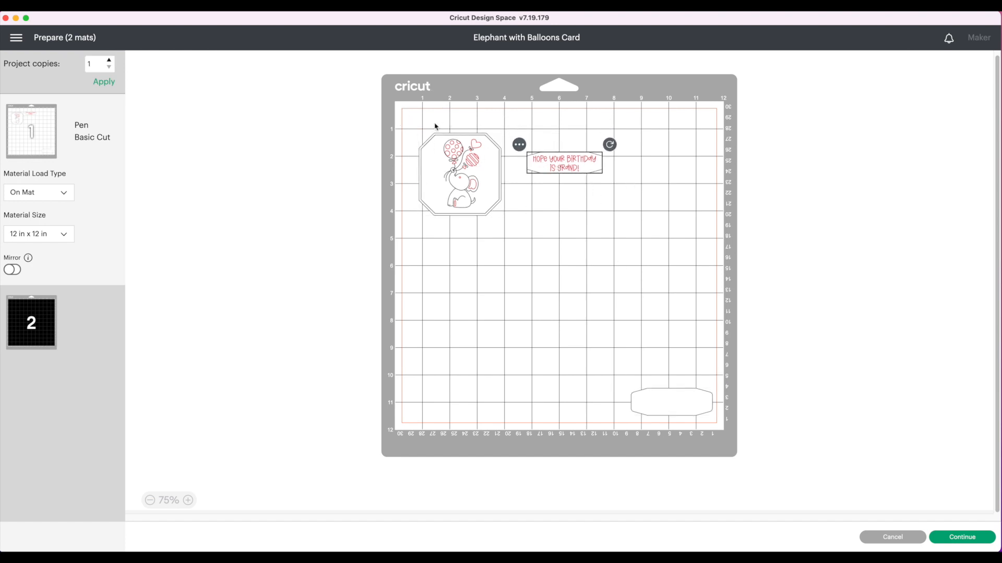